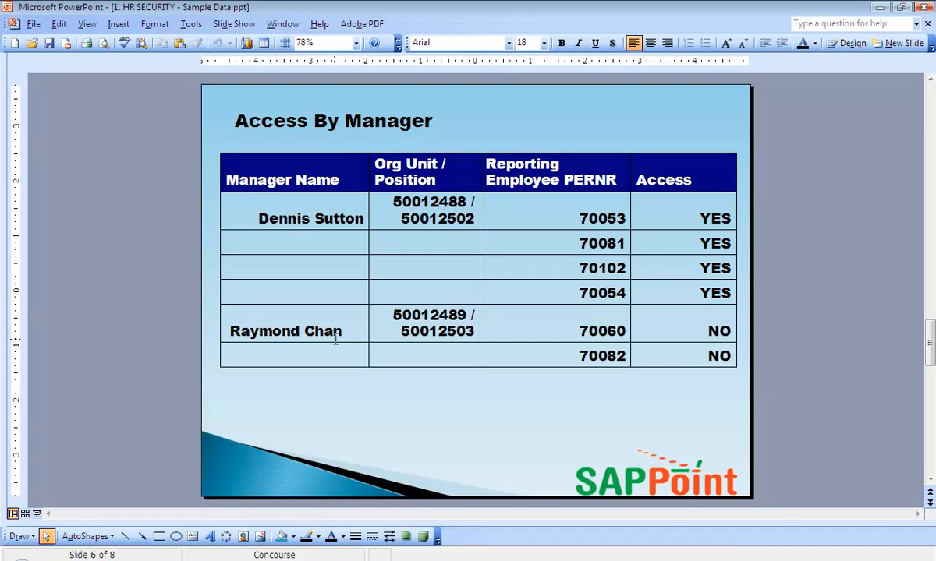
# Highlight the second manager's name, org unit, position and reporting employee numbers in the slide table
pyautogui.tripleClick(333, 331)
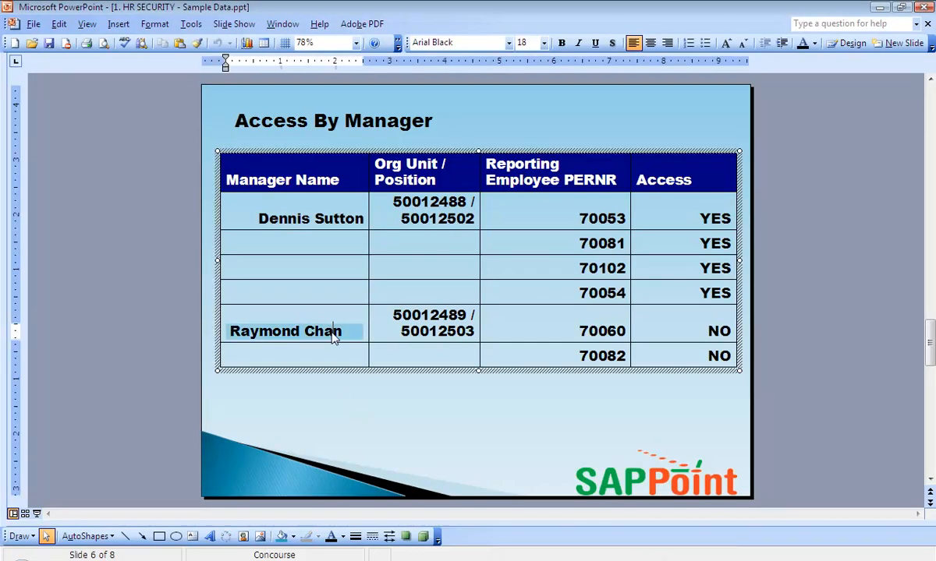
pyautogui.tripleClick(350, 331)
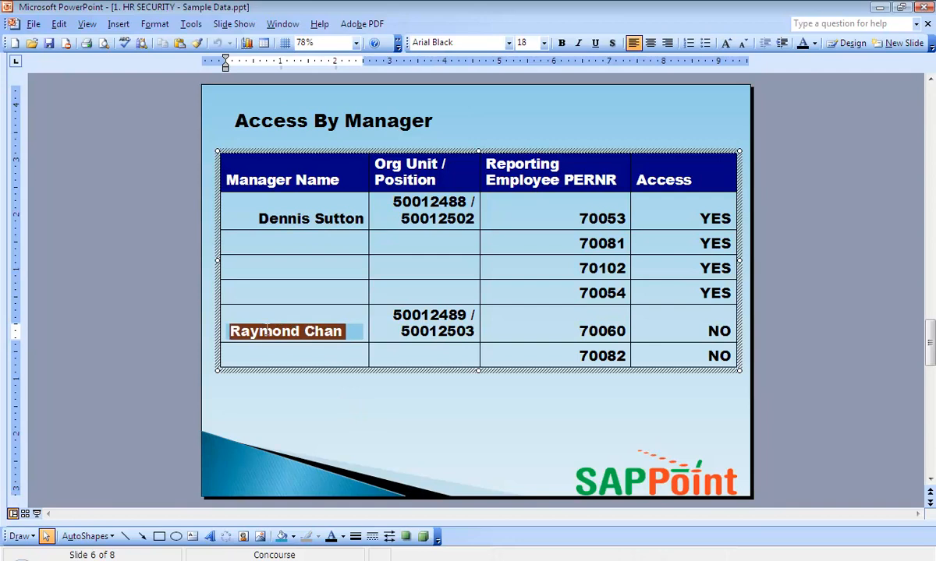
pyautogui.moveTo(394, 315)
pyautogui.mouseDown()
pyautogui.moveTo(461, 315)
pyautogui.moveTo(473, 333)
pyautogui.moveTo(397, 331)
pyautogui.mouseUp()
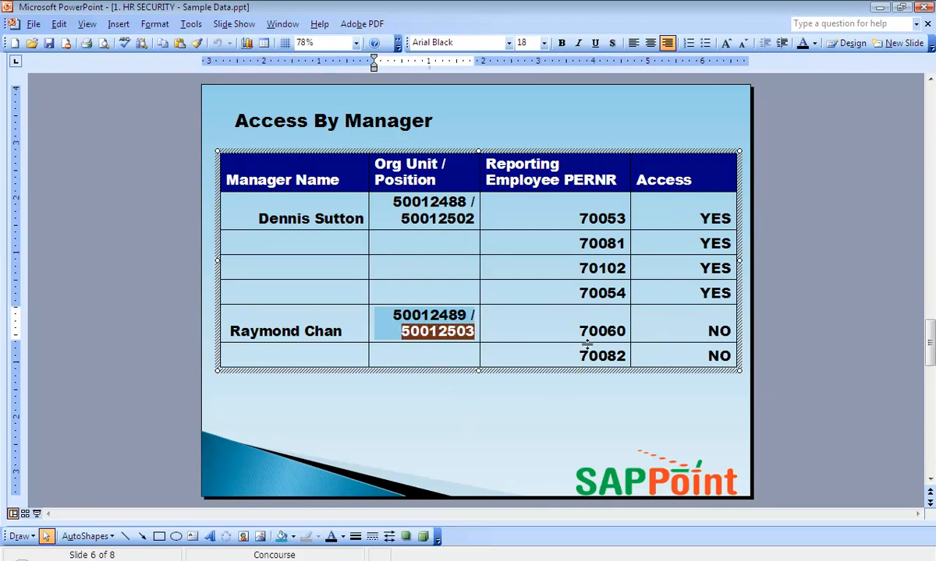
pyautogui.moveTo(580, 332); pyautogui.dragTo(543, 347)
pyautogui.tripleClick(316, 327)
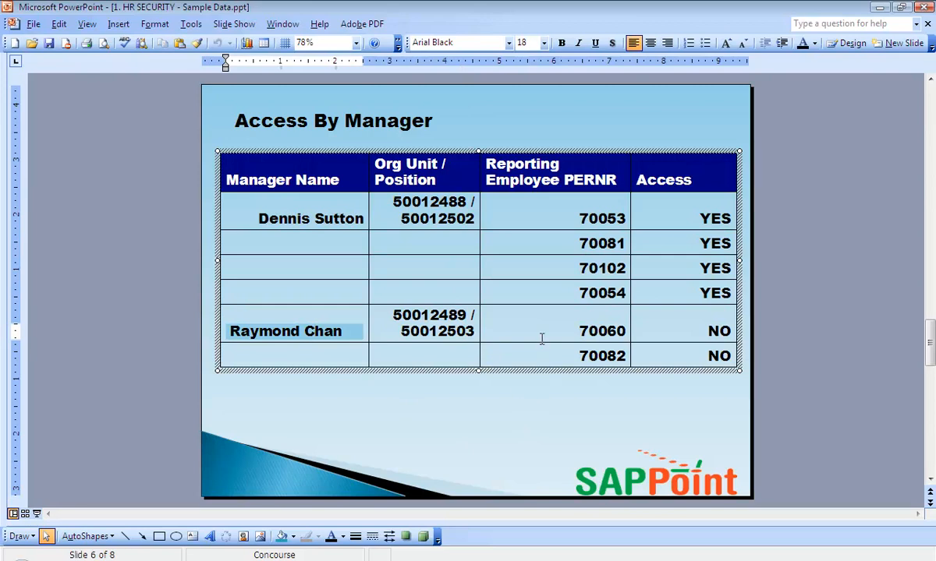
pyautogui.moveTo(578, 327); pyautogui.dragTo(614, 331)
pyautogui.click(612, 355)
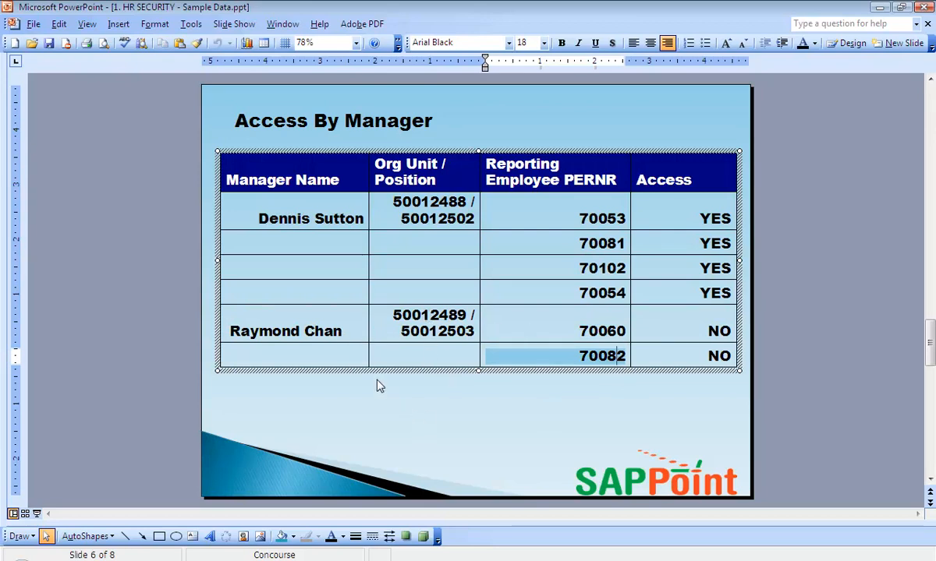
pyautogui.tripleClick(312, 333)
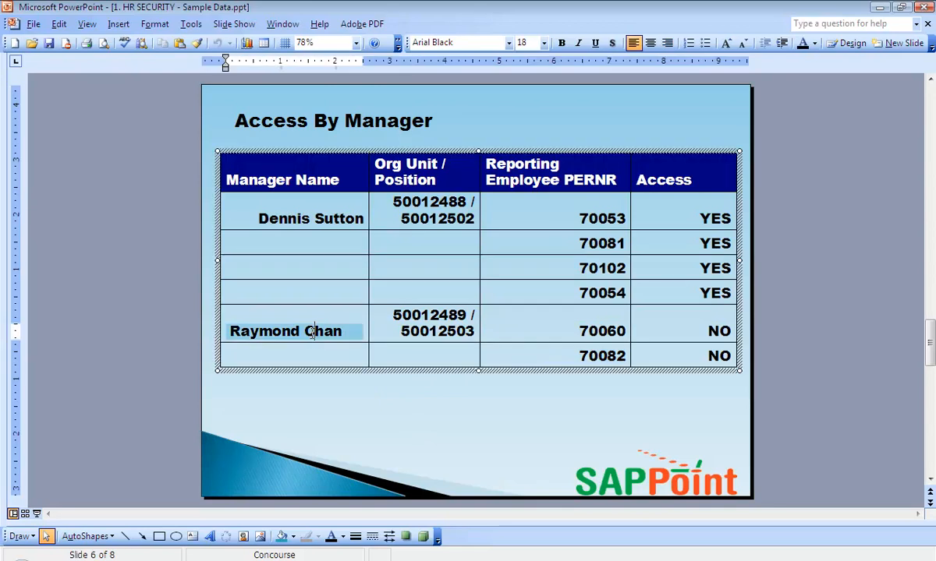
pyautogui.click(403, 421)
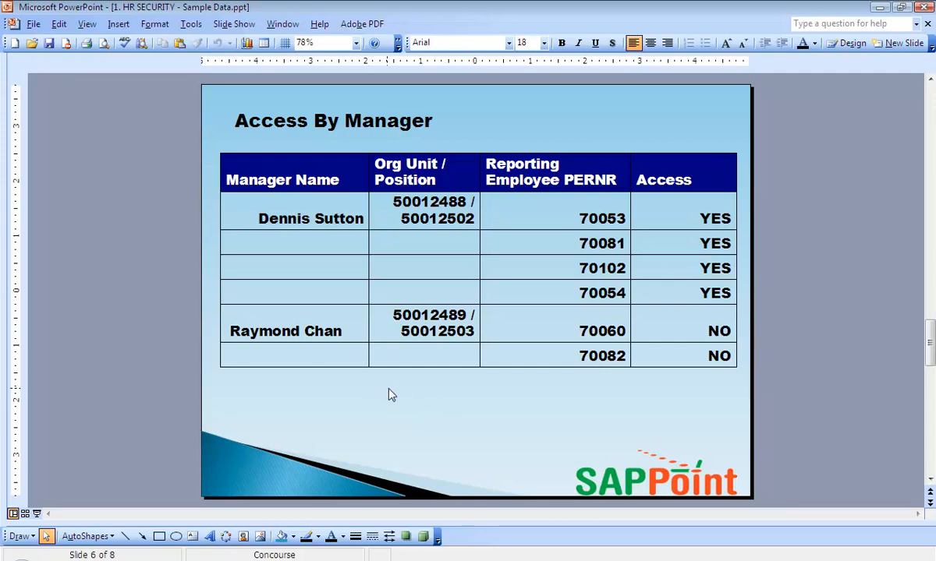
pyautogui.tripleClick(308, 331)
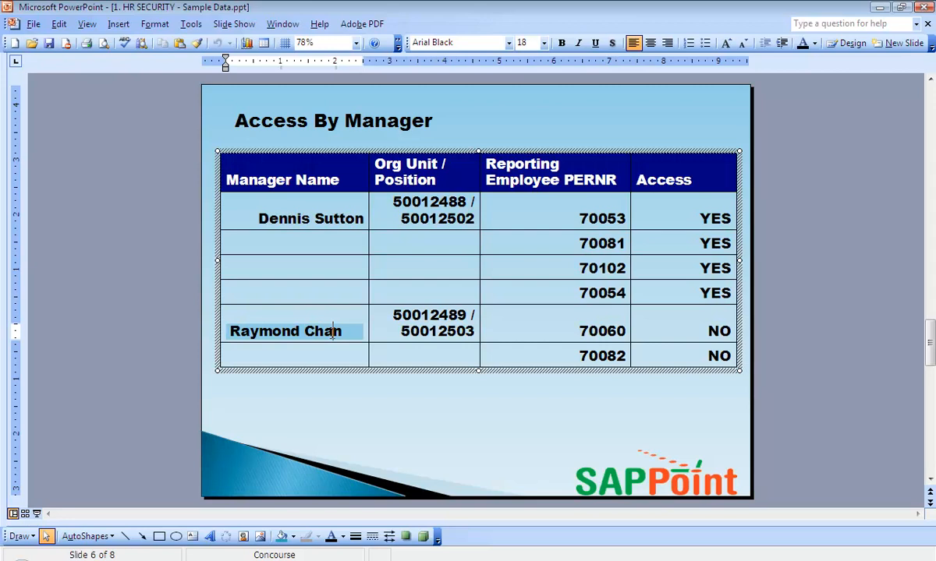
pyautogui.click(393, 421)
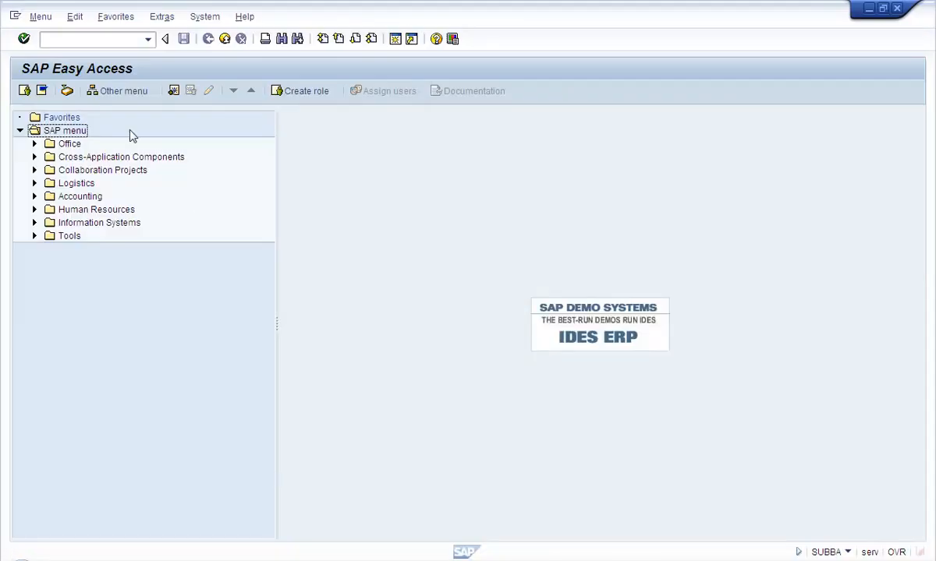
# Run PPOM_OLD and open the organizational plan for org unit 50012481
pyautogui.click(84, 38)
pyautogui.write('ppo')
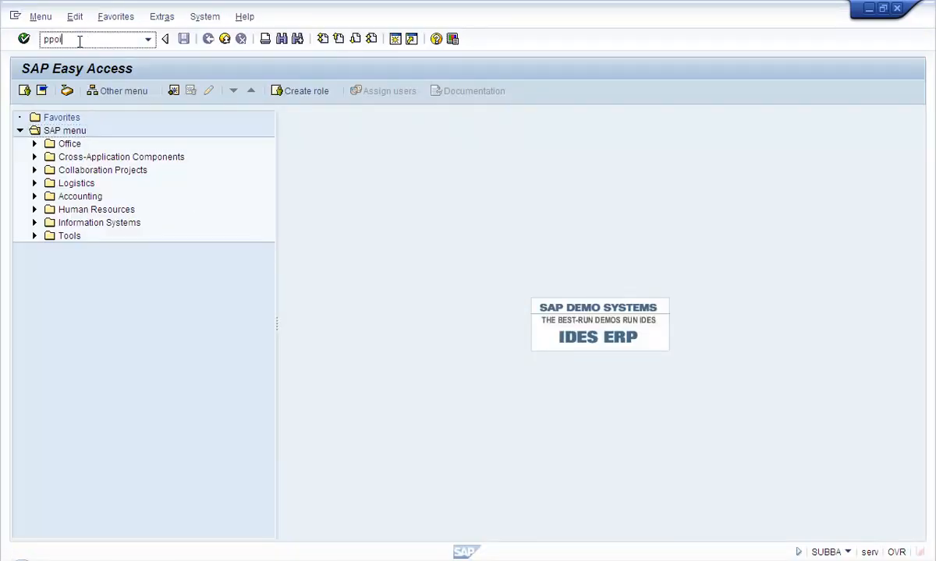
pyautogui.write('m_old')
pyautogui.press('Return')
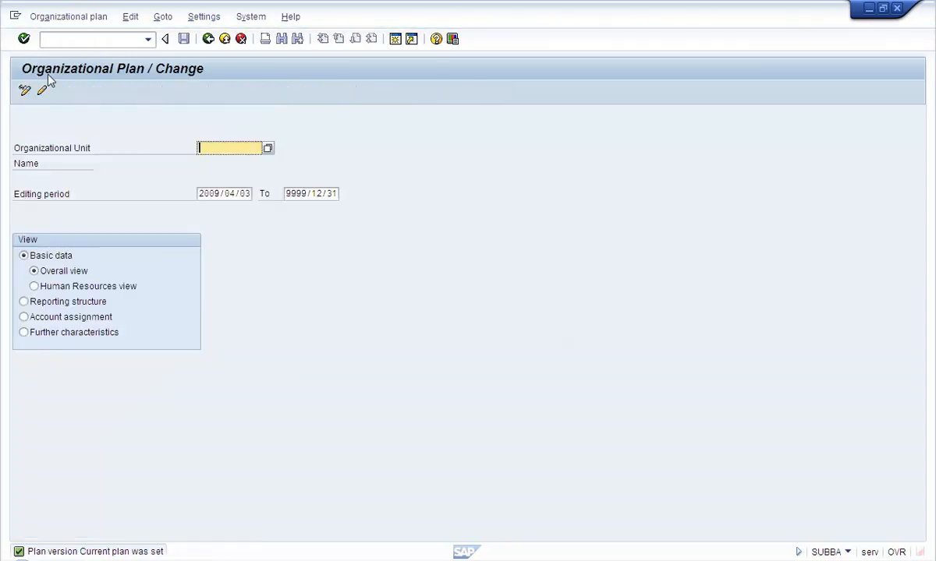
pyautogui.press('Down')
pyautogui.press('Down')
pyautogui.press('Return')
pyautogui.press('Return')
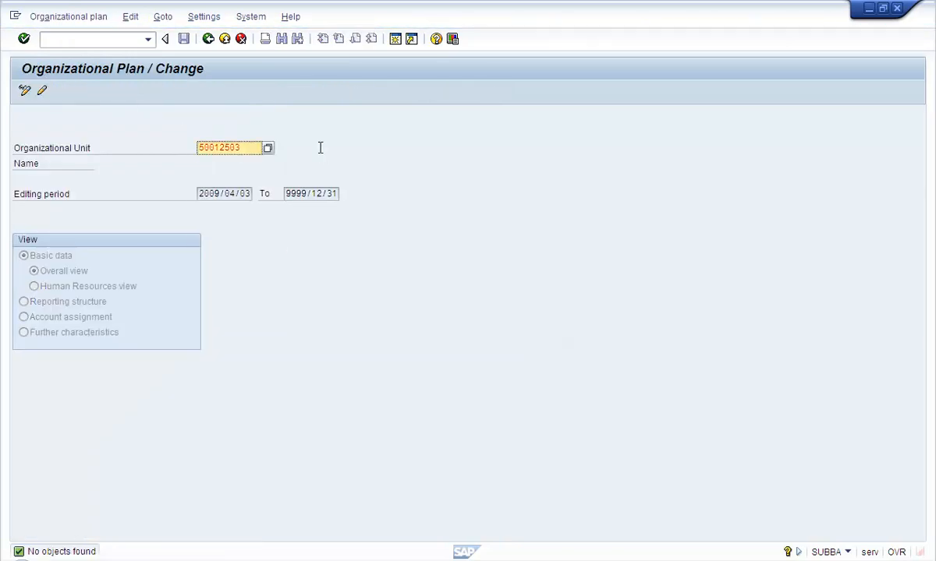
pyautogui.press('Return')
pyautogui.press('BackSpace')
pyautogui.press('Down')
pyautogui.press('Down')
pyautogui.press('Return')
pyautogui.press('Return')
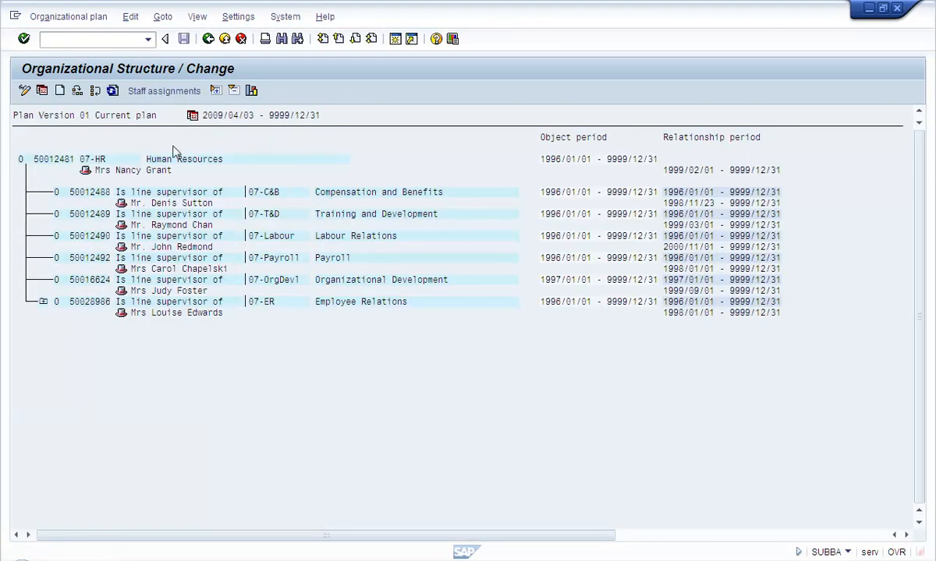
# Show staff assignments, expanding Training and Development and position 50012503 to its holder, then open a new session
pyautogui.click(162, 95)
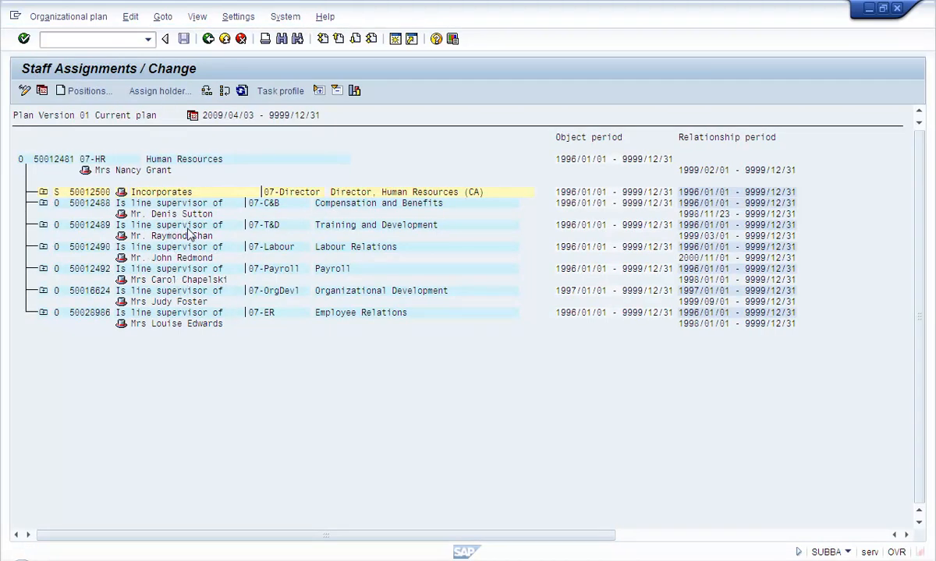
pyautogui.click(43, 224)
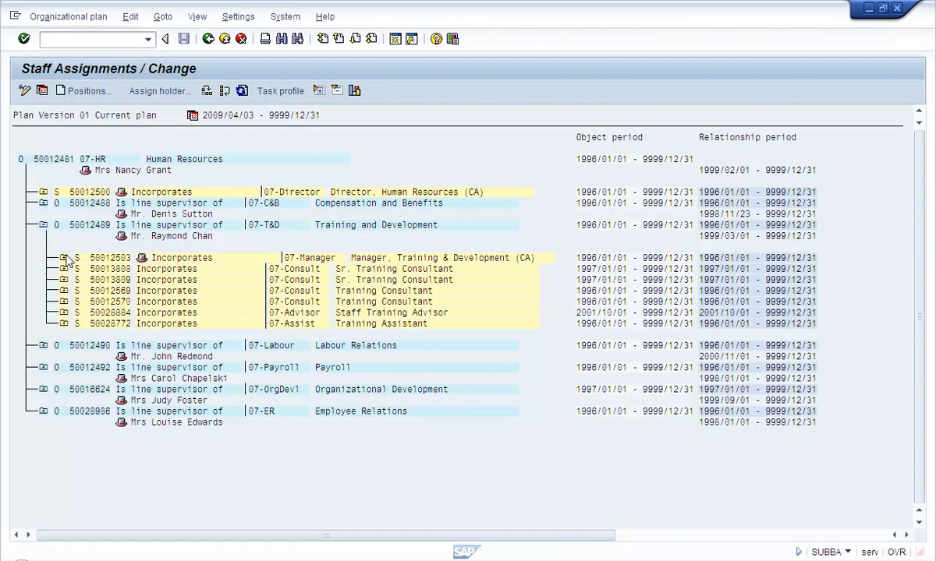
pyautogui.click(63, 257)
pyautogui.click(147, 280)
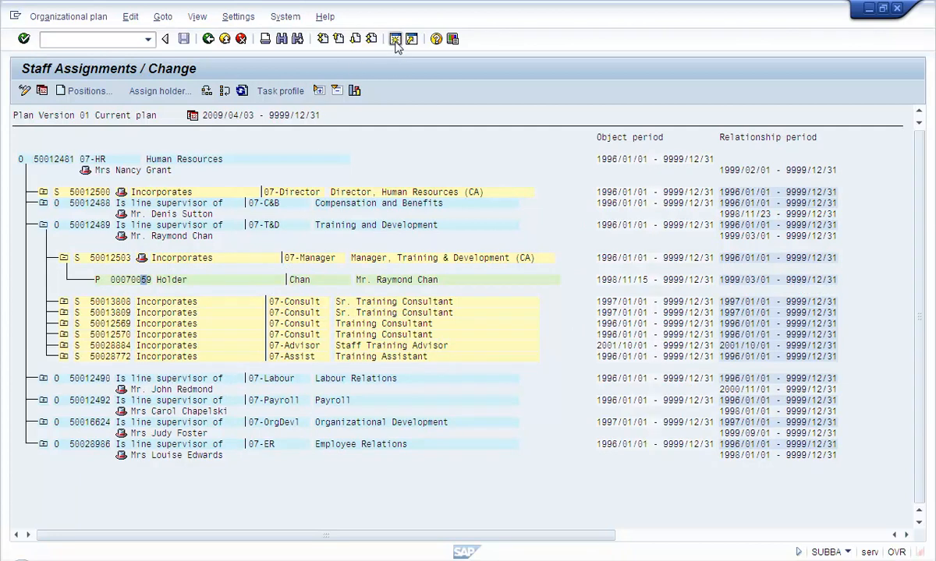
pyautogui.click(395, 41)
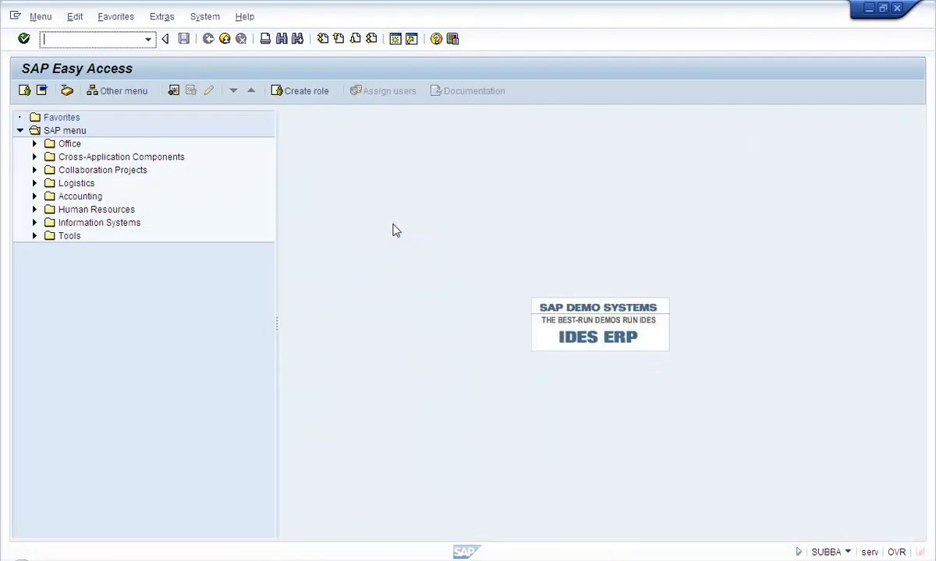
pyautogui.click(92, 39)
pyautogui.write('pa20')
pyautogui.press('Return')
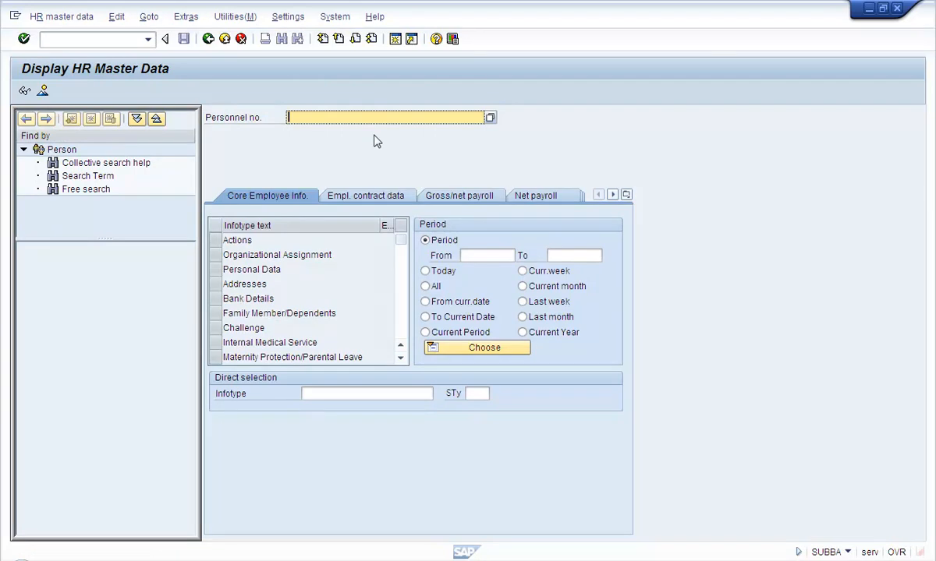
pyautogui.write('700')
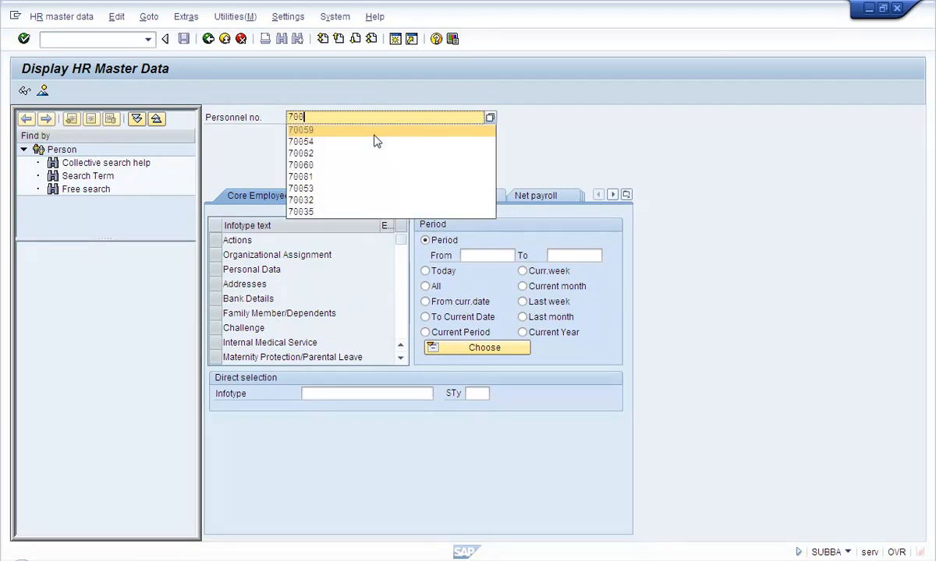
pyautogui.press('Return')
pyautogui.press('Return')
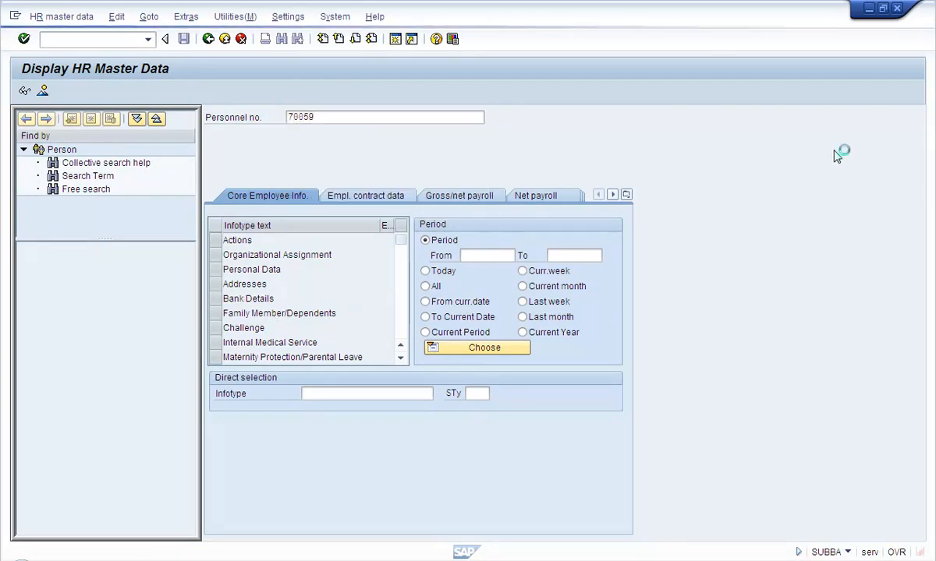
pyautogui.click(416, 393)
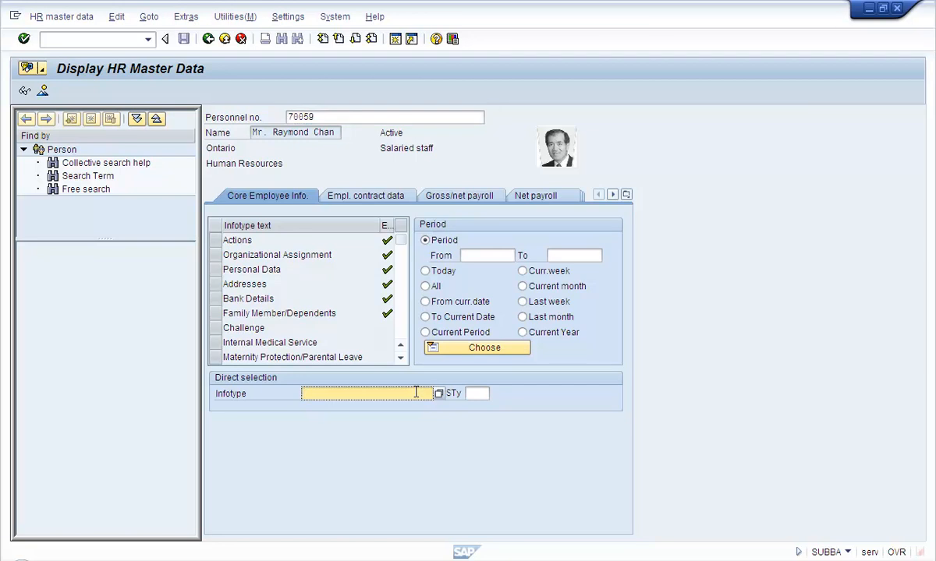
pyautogui.write('10')
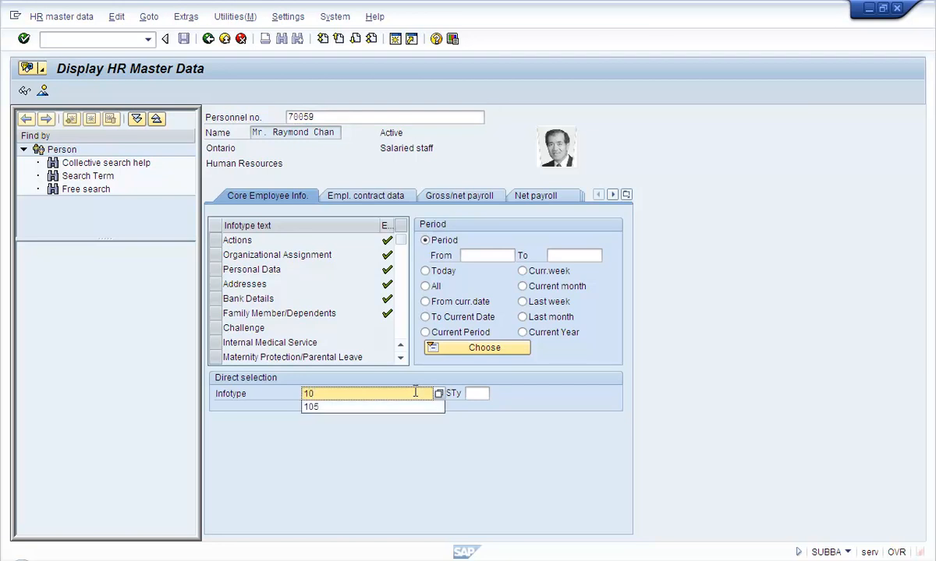
pyautogui.write('5')
pyautogui.press('Tab')
pyautogui.write('0001')
pyautogui.press('Return')
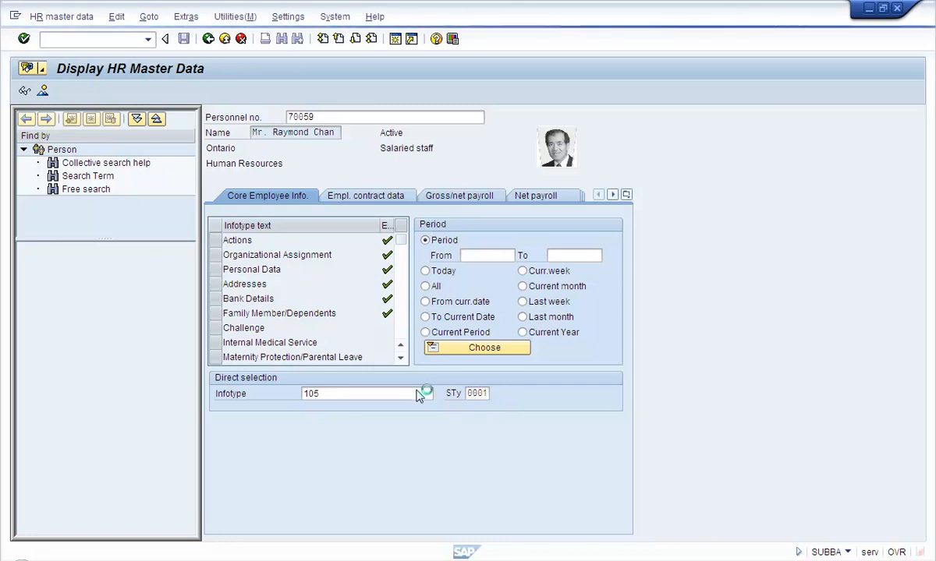
pyautogui.click(26, 92)
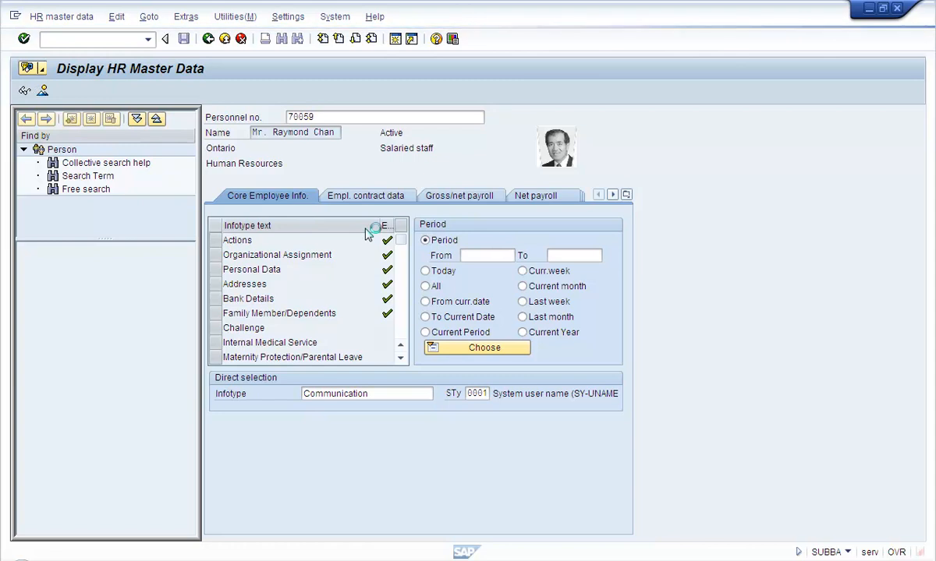
pyautogui.moveTo(333, 223); pyautogui.dragTo(212, 219)
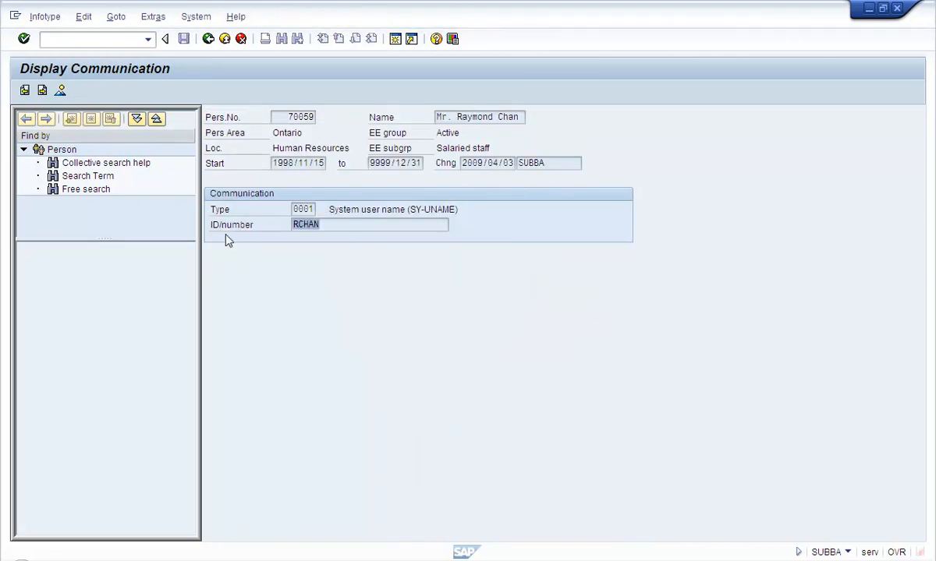
pyautogui.click(210, 39)
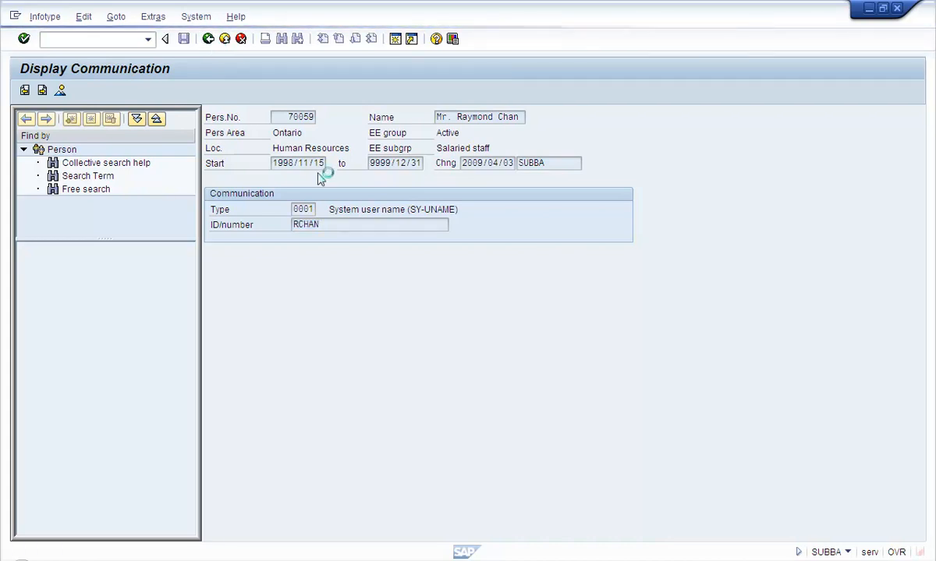
pyautogui.click(209, 40)
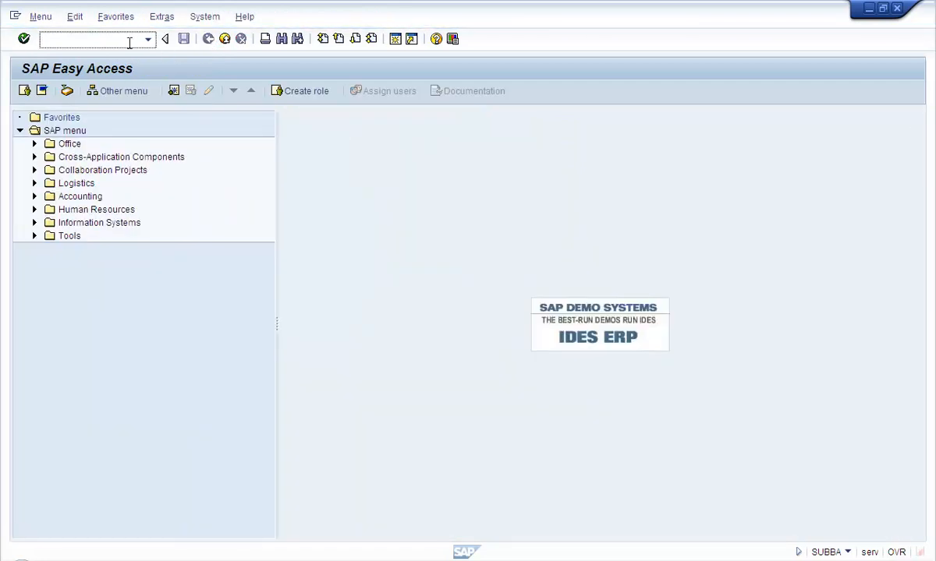
pyautogui.write('su01')
pyautogui.press('Return')
pyautogui.write('r')
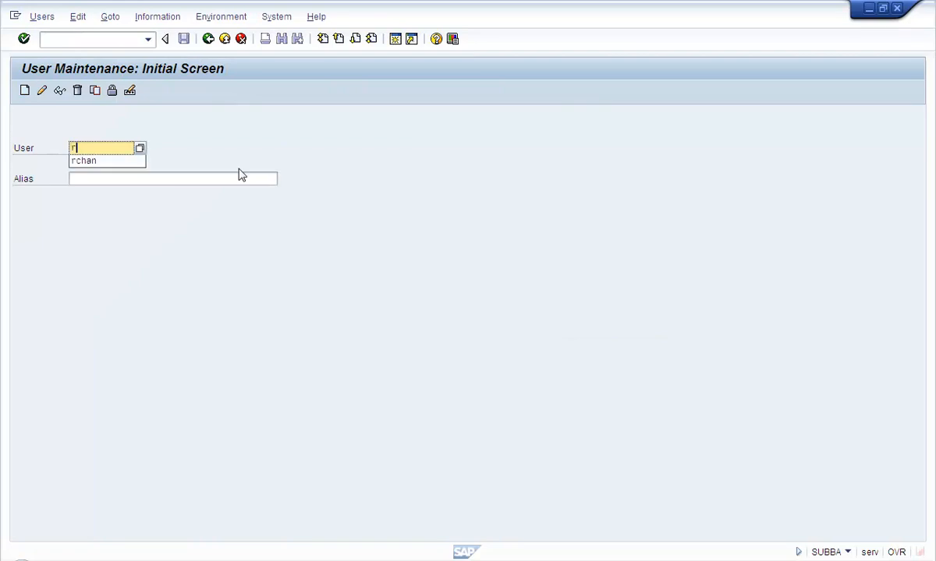
pyautogui.press('Down')
pyautogui.press('Return')
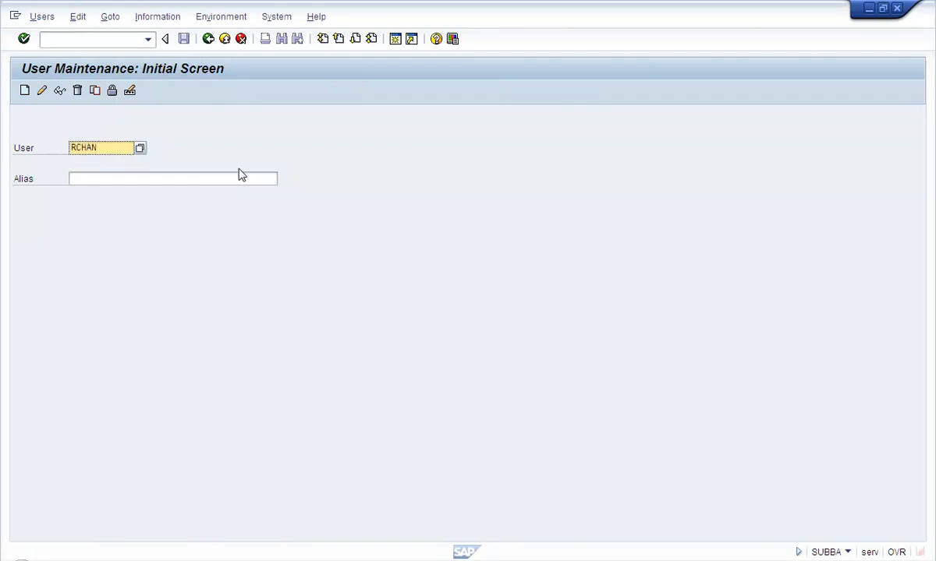
pyautogui.click(59, 91)
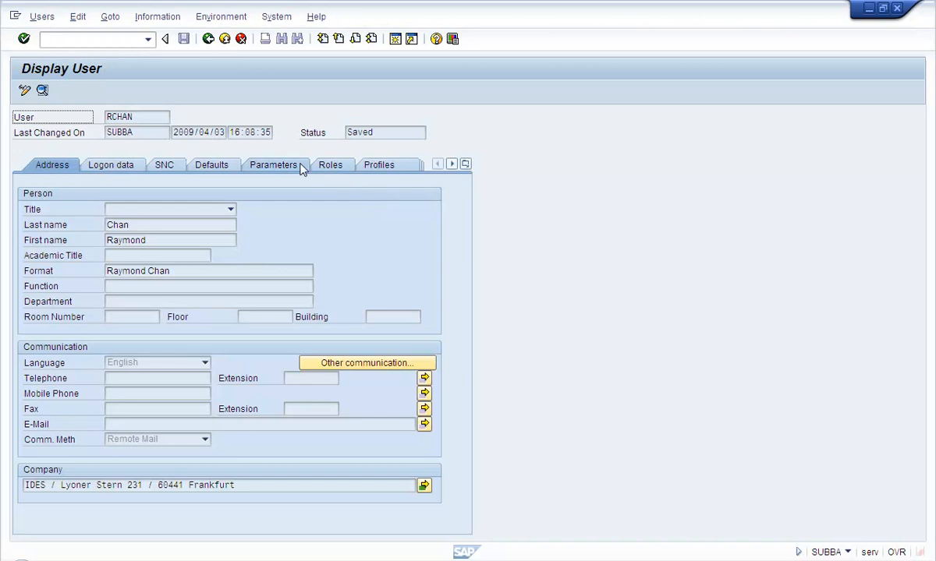
pyautogui.click(327, 166)
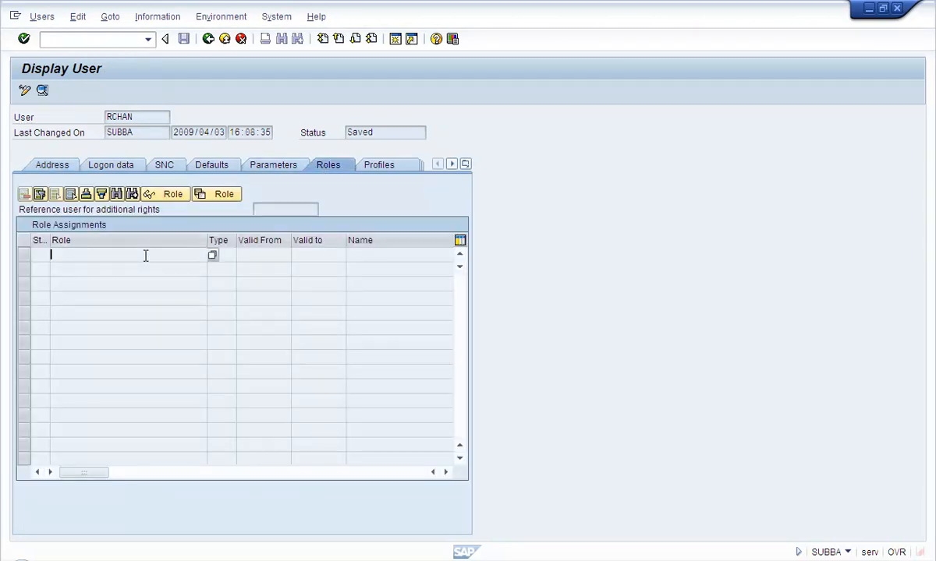
pyautogui.click(375, 167)
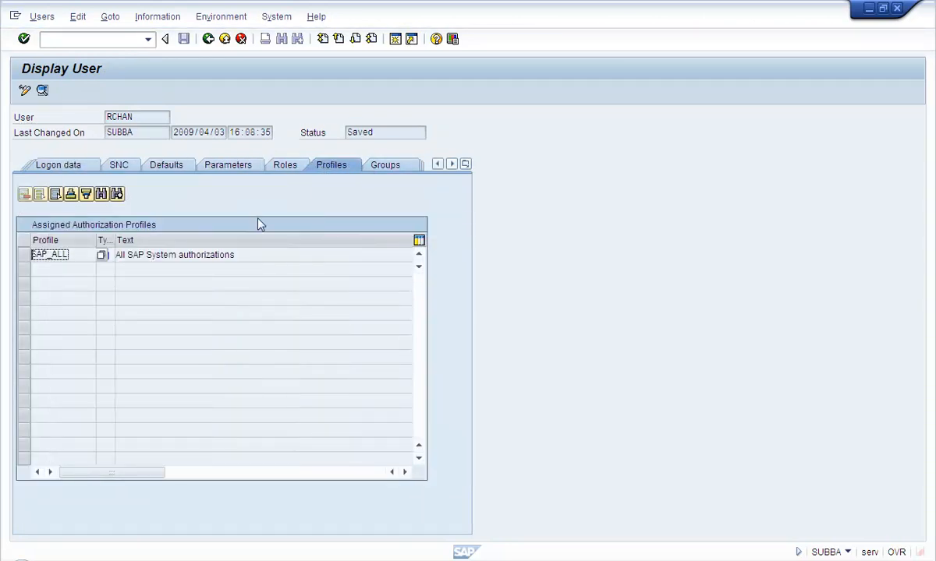
pyautogui.moveTo(78, 255); pyautogui.dragTo(3, 267)
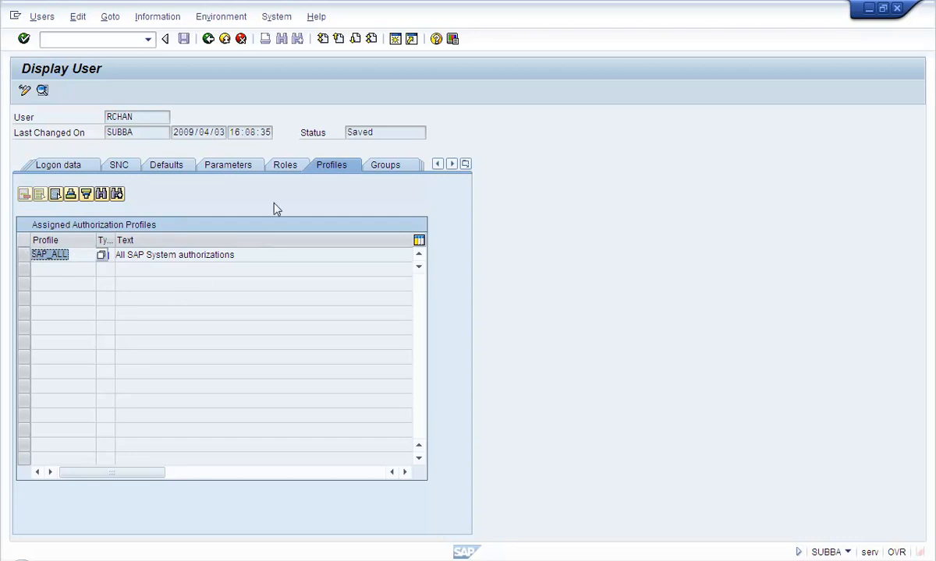
pyautogui.click(282, 166)
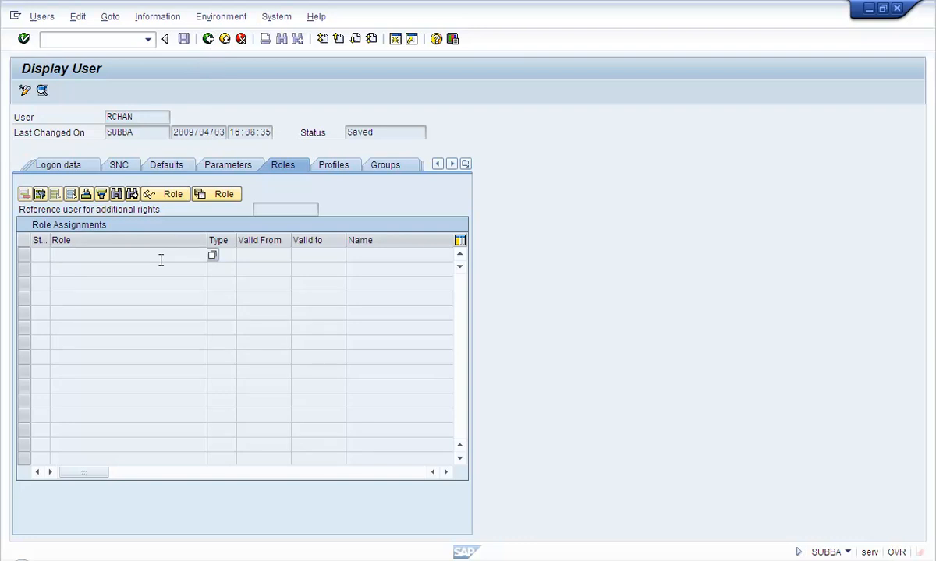
pyautogui.click(212, 42)
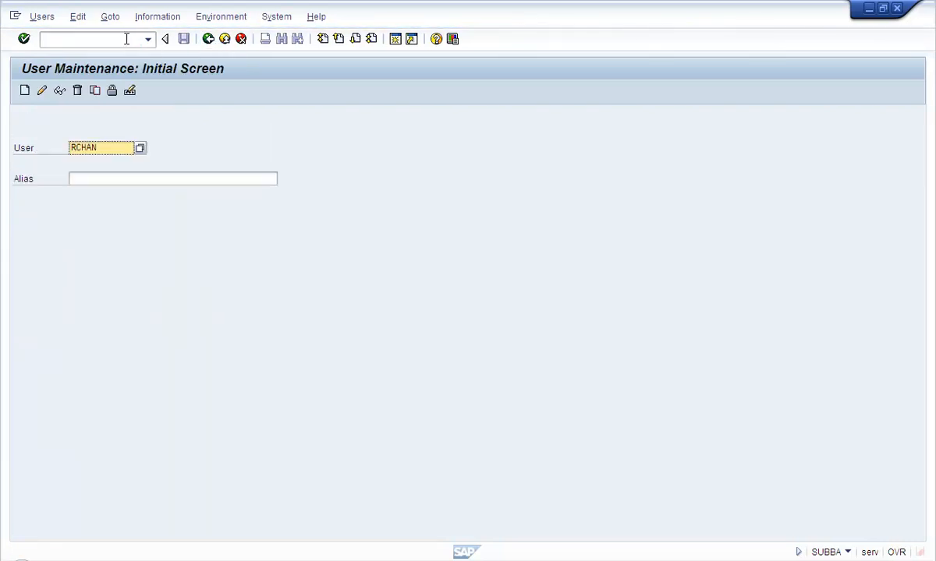
# Back out to Easy Access, run OOSB to view TESTHRUSER's ZHRMANAGER assignment, then leave the list
pyautogui.click(209, 39)
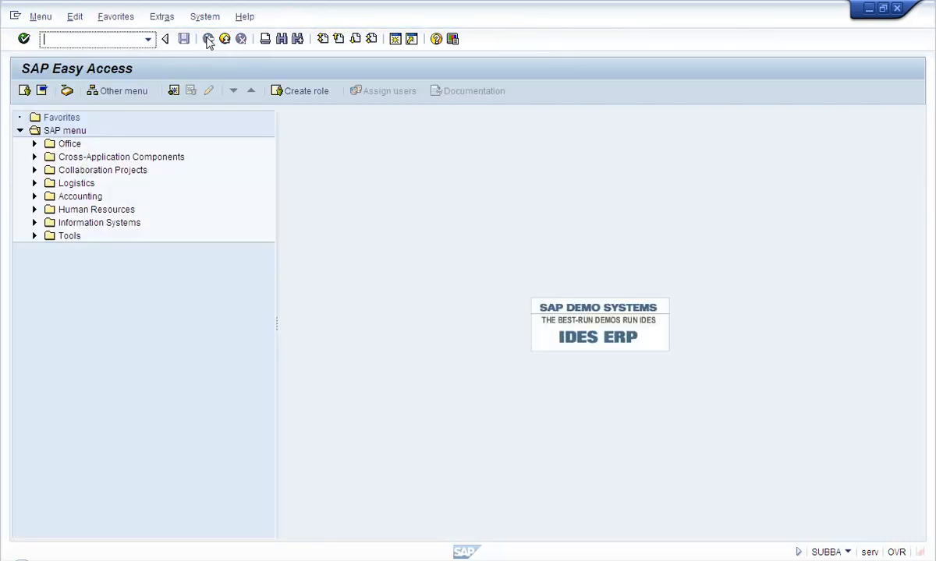
pyautogui.write('suo')
pyautogui.press('BackSpace')
pyautogui.press('BackSpace')
pyautogui.press('BackSpace')
pyautogui.write('ossno')
pyautogui.press('Return')
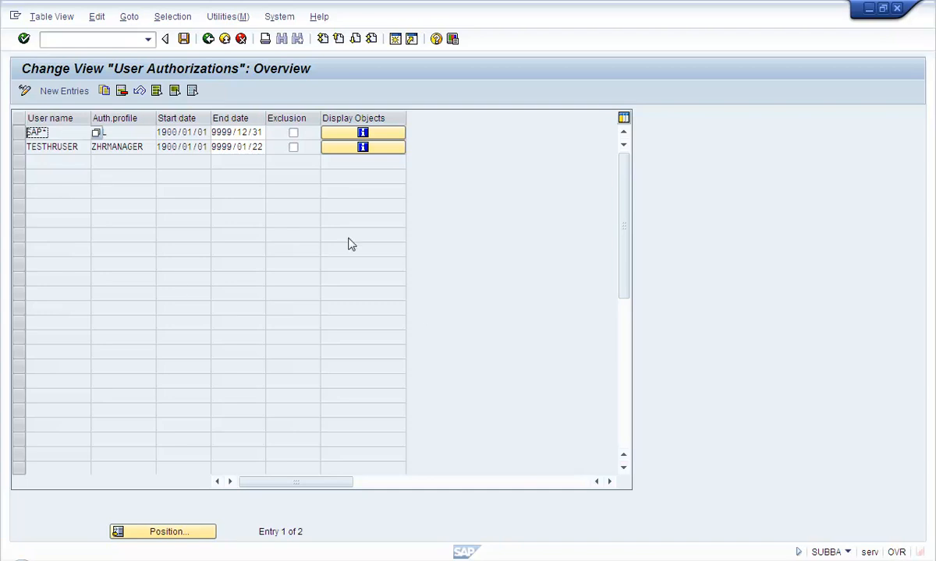
pyautogui.click(205, 43)
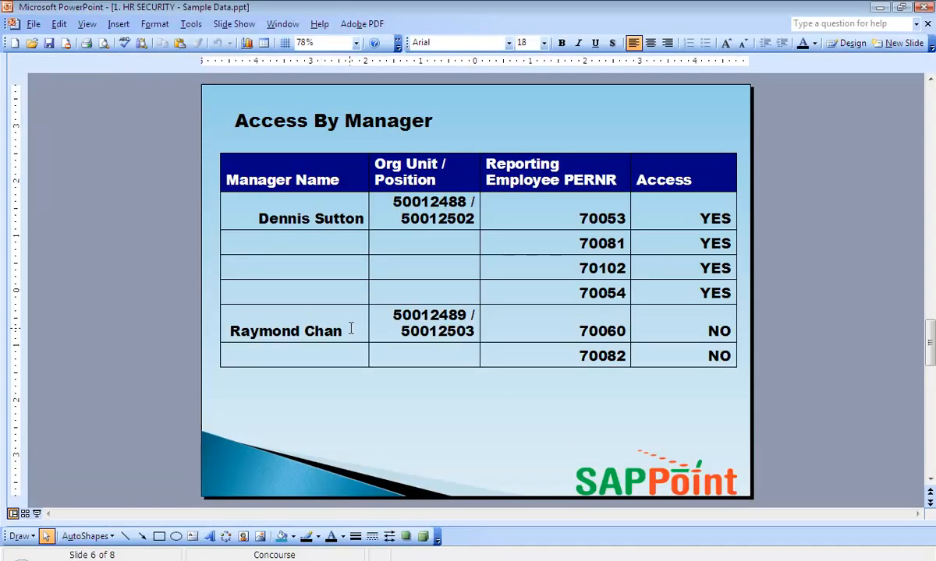
# Select org unit 50012489 on the Access By Manager slide and return to SAP
pyautogui.moveTo(376, 315); pyautogui.dragTo(469, 319)
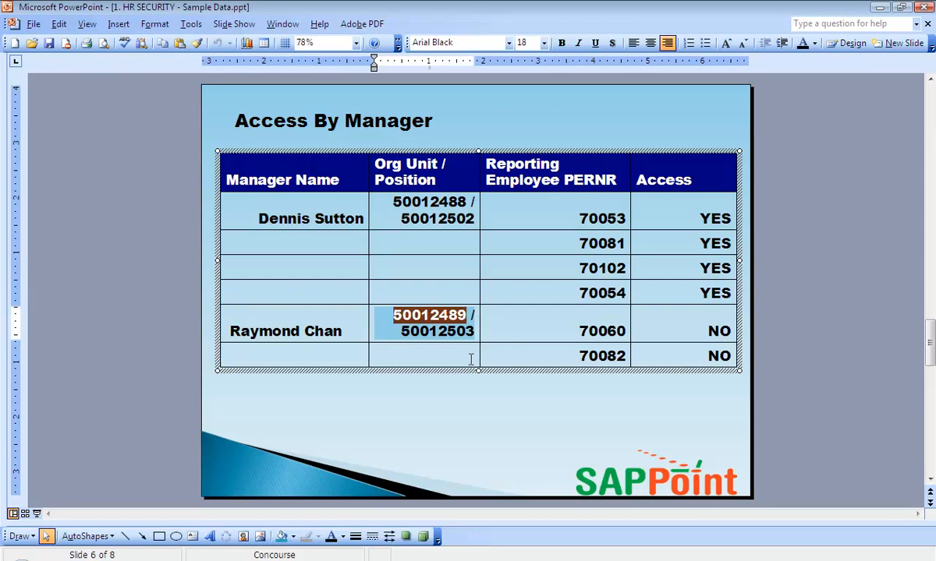
pyautogui.click(321, 560)
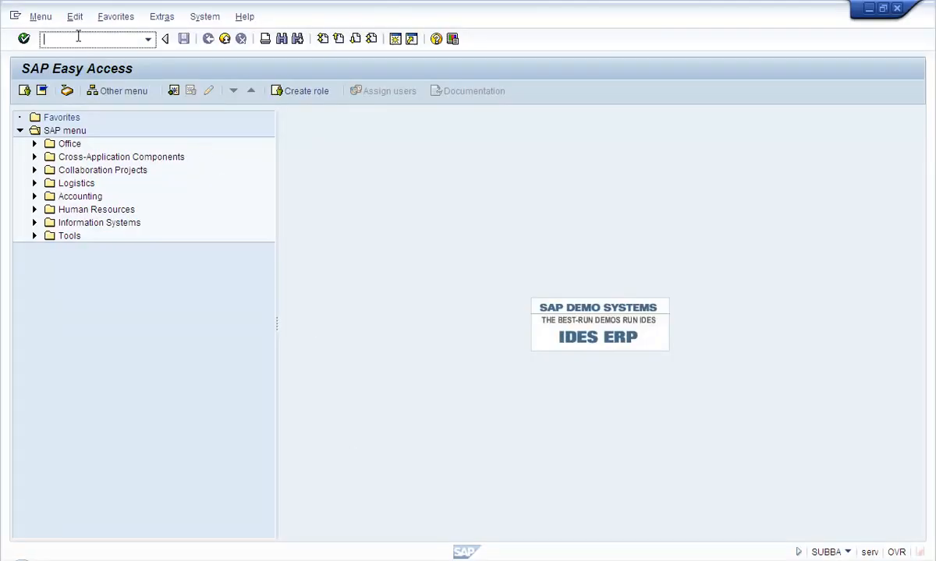
# Run OOSP, select the ZHRMANAGER profile and open its Authorization profile maintenance entries
pyautogui.click(78, 37)
pyautogui.write('o')
pyautogui.write('oo')
pyautogui.write('s')
pyautogui.write('os')
pyautogui.press('Return')
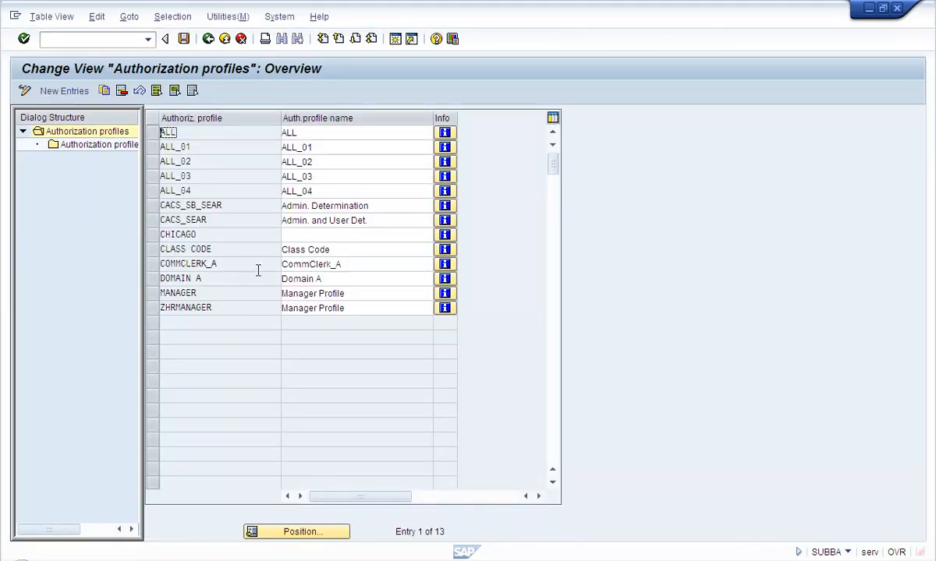
pyautogui.click(157, 310)
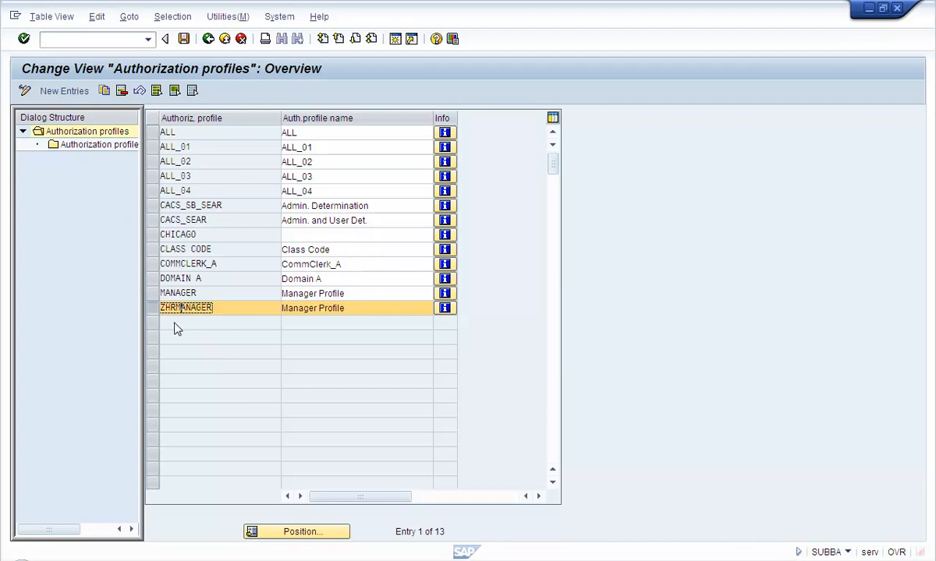
pyautogui.click(110, 146)
pyautogui.doubleClick(110, 148)
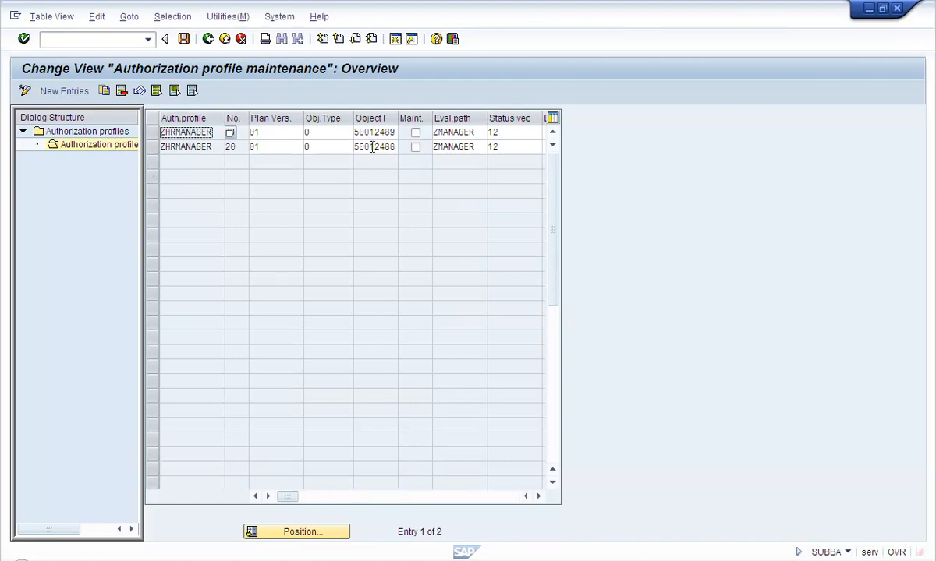
# Delete ZHRMANAGER's 50012488 row, save under the customizing request, and return to the profiles list
pyautogui.click(152, 147)
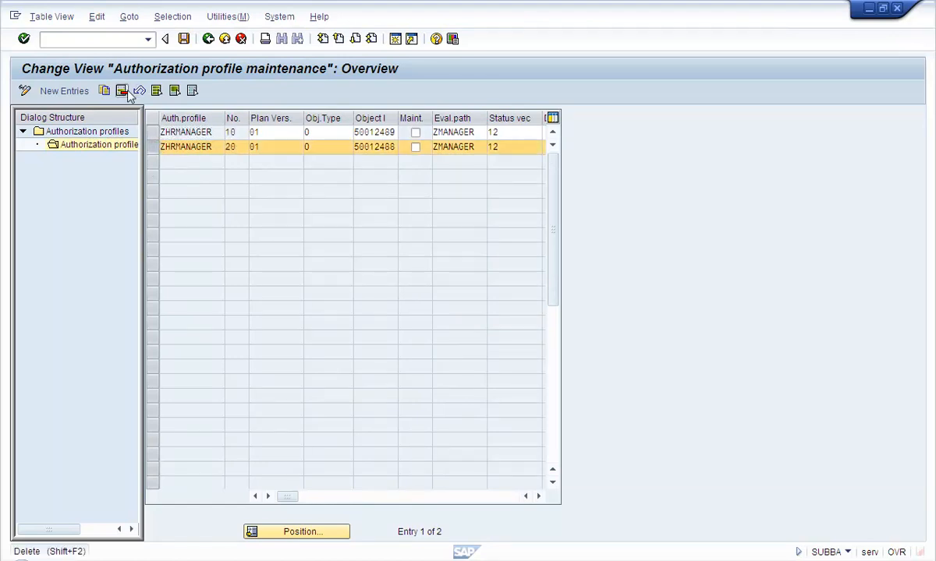
pyautogui.click(383, 132)
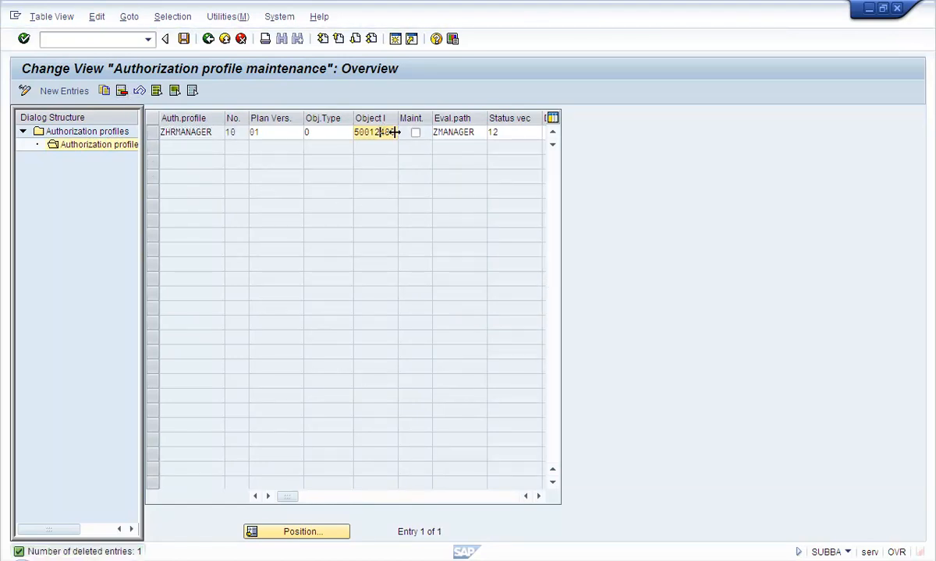
pyautogui.click(538, 560)
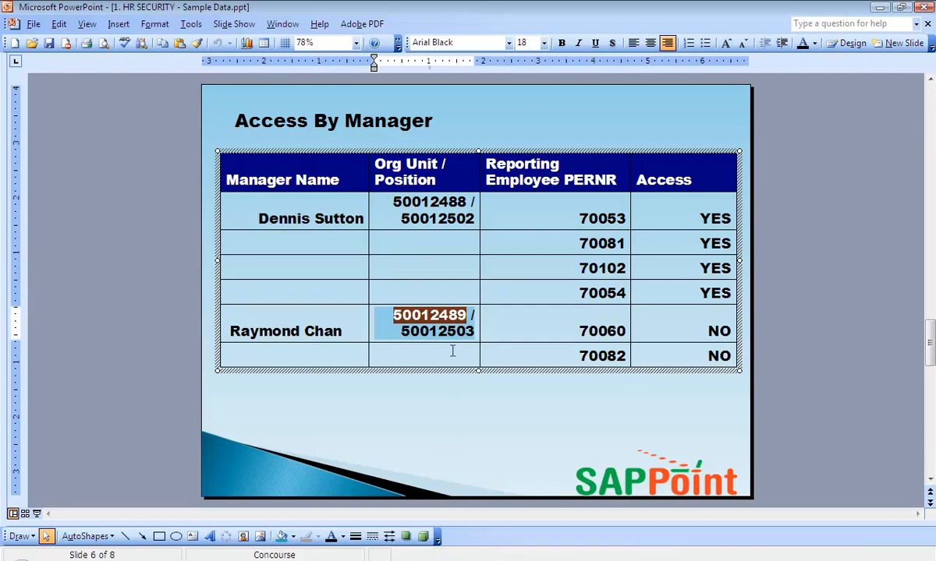
pyautogui.click(440, 560)
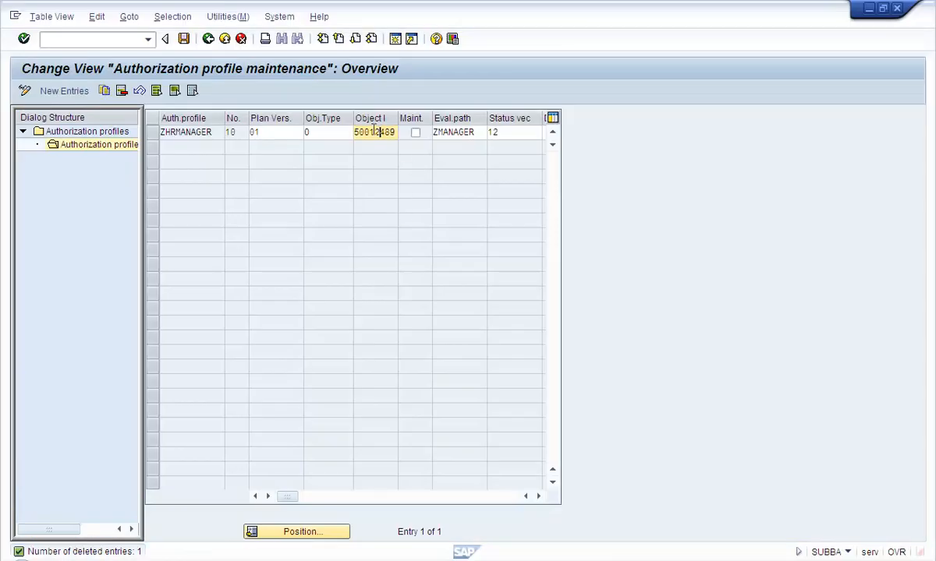
pyautogui.click(183, 38)
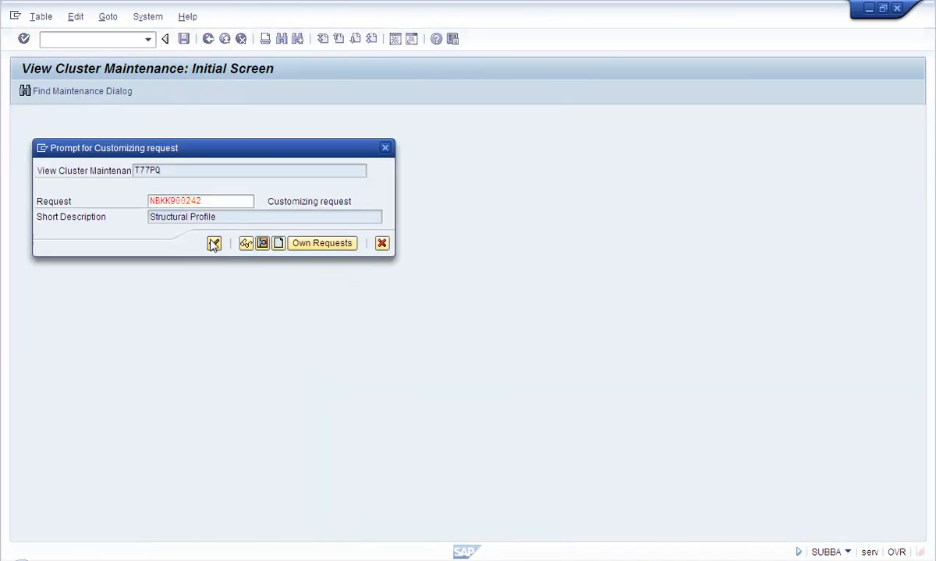
pyautogui.click(214, 244)
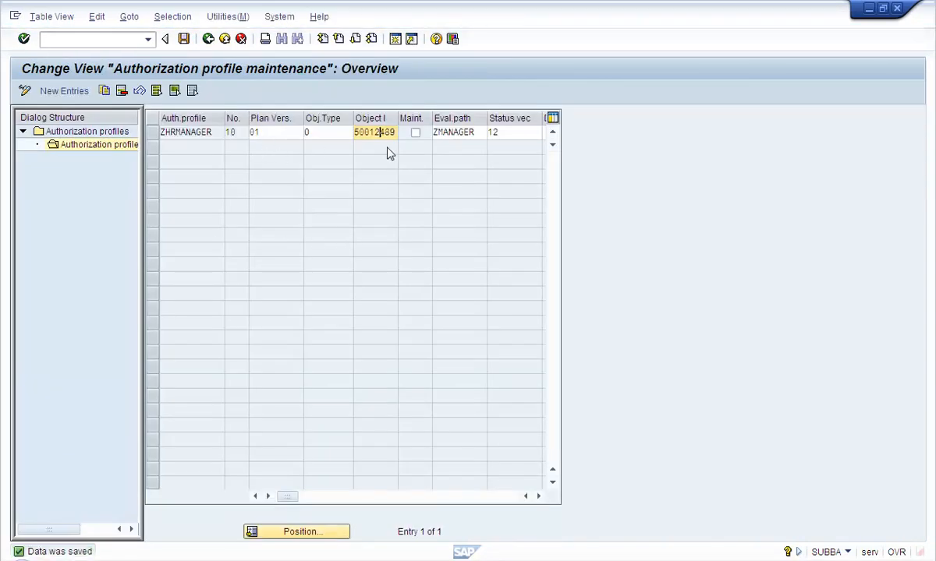
pyautogui.click(207, 46)
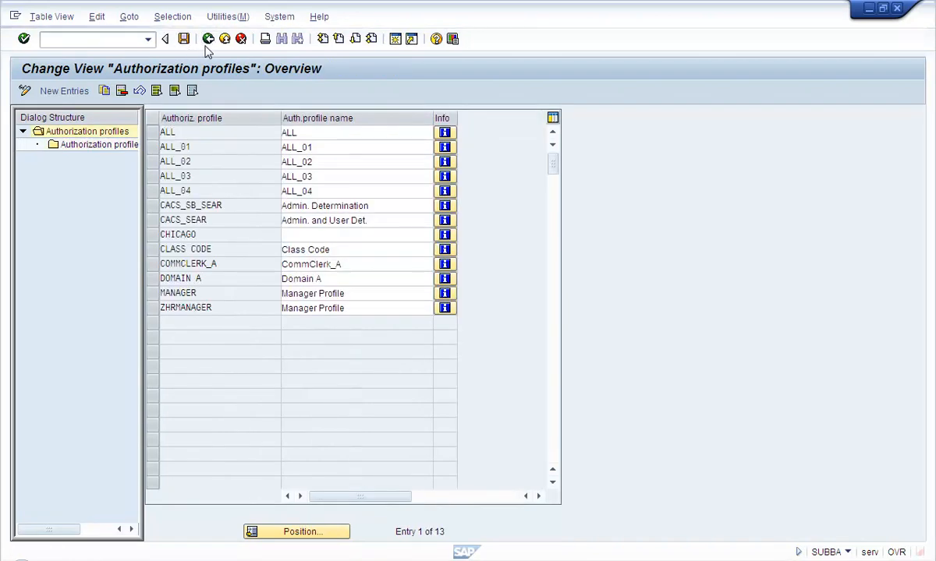
# Return to Easy Access and select position number 50012503 on the PowerPoint slide
pyautogui.click(295, 252)
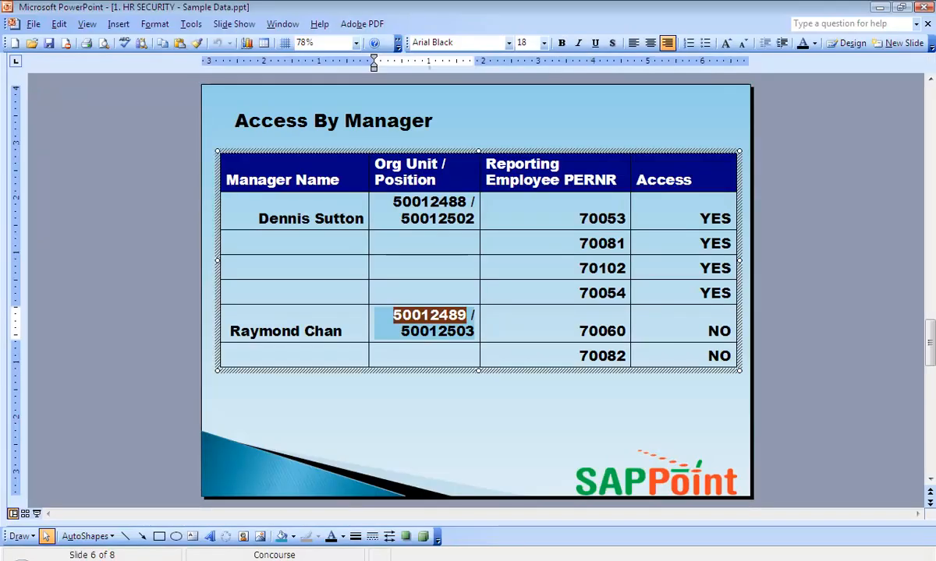
pyautogui.moveTo(402, 332); pyautogui.dragTo(473, 332)
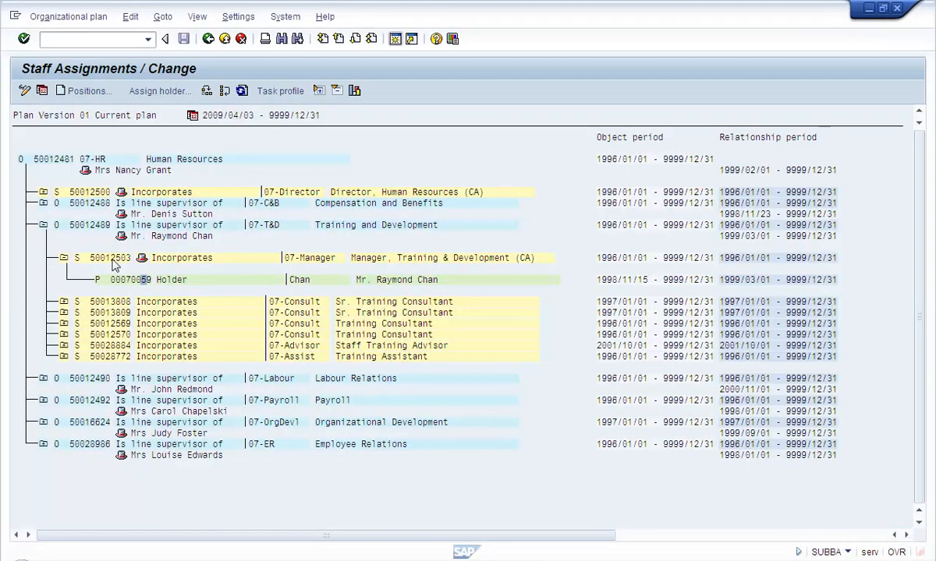
pyautogui.click(111, 260)
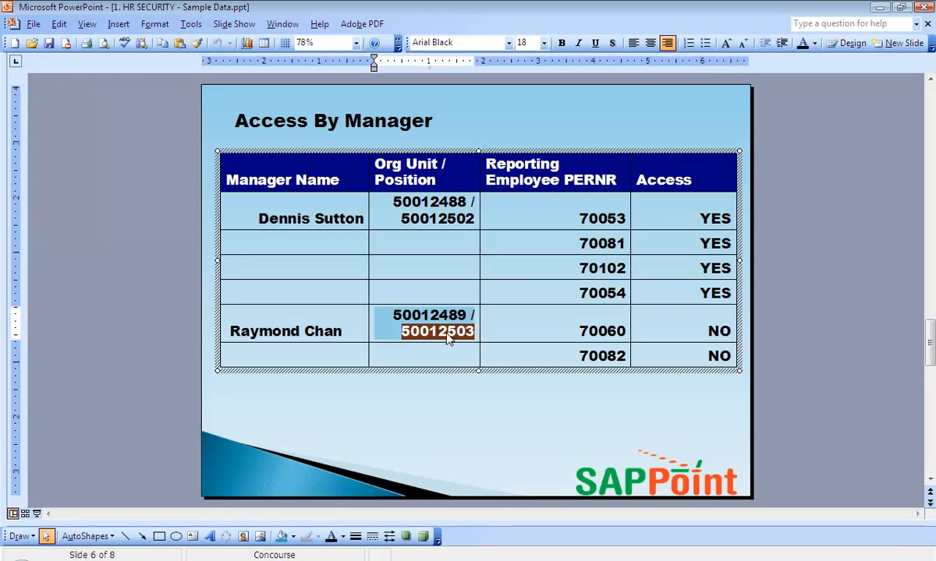
pyautogui.click(448, 337)
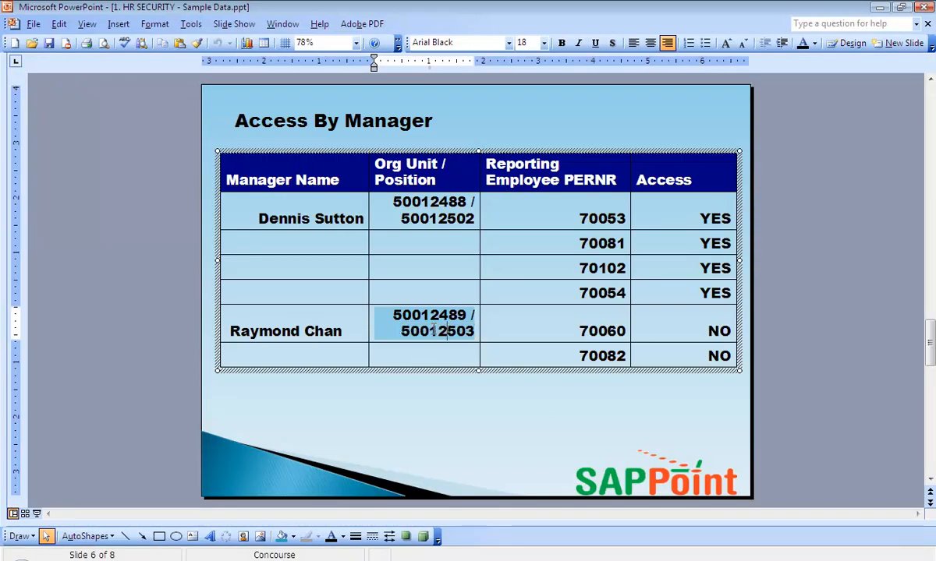
pyautogui.moveTo(402, 332); pyautogui.dragTo(473, 335)
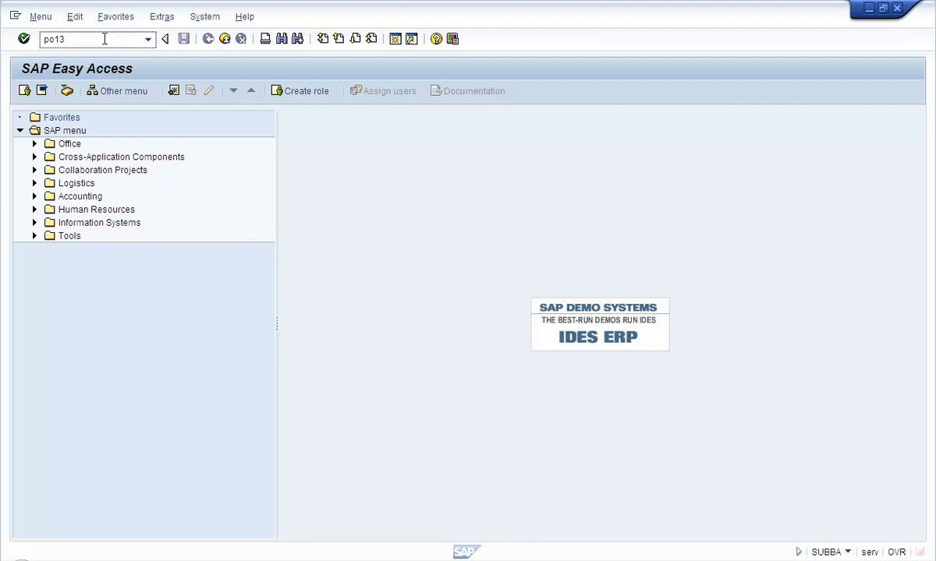
# Open PO13 position maintenance and load position 50012503
pyautogui.press('Return')
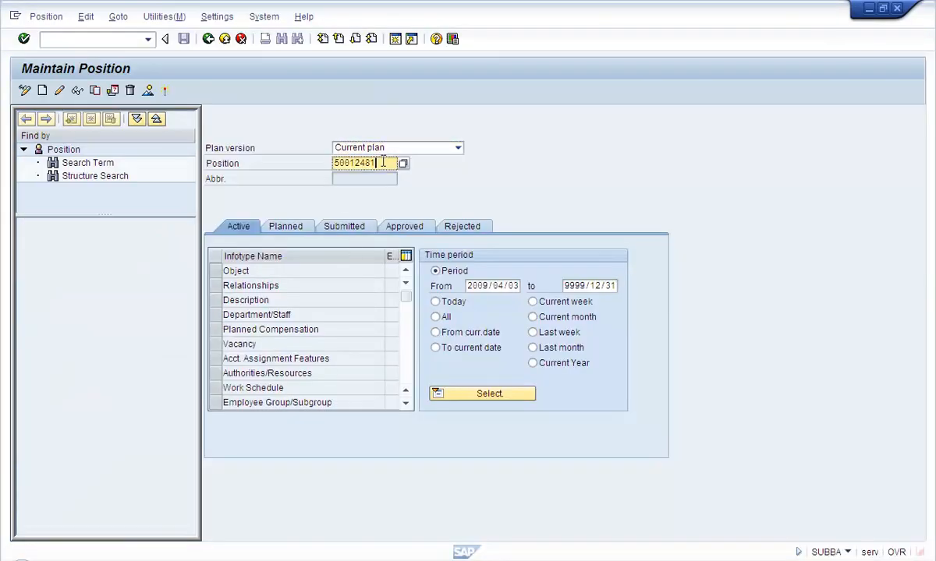
pyautogui.press('BackSpace')
pyautogui.press('BackSpace')
pyautogui.press('BackSpace')
pyautogui.press('BackSpace')
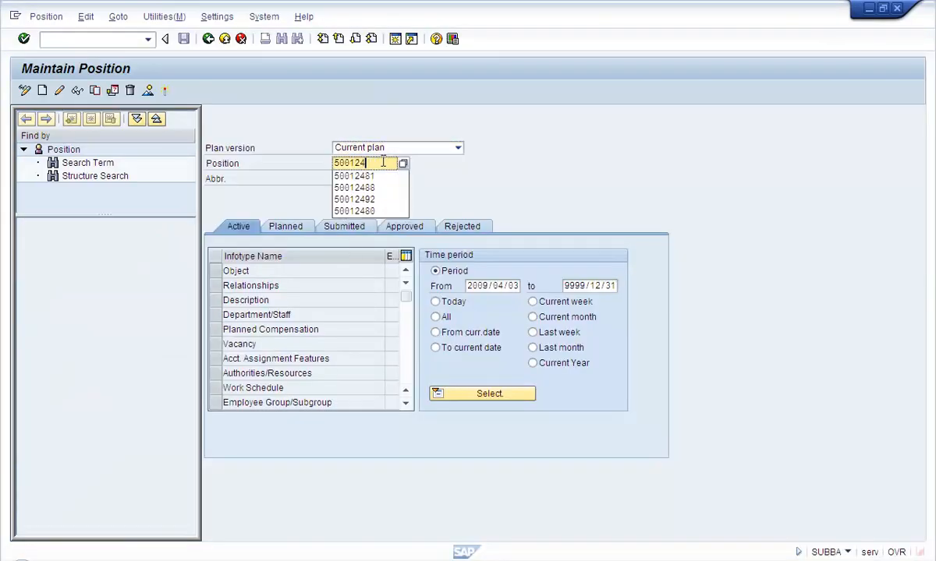
pyautogui.write('2503')
pyautogui.press('Return')
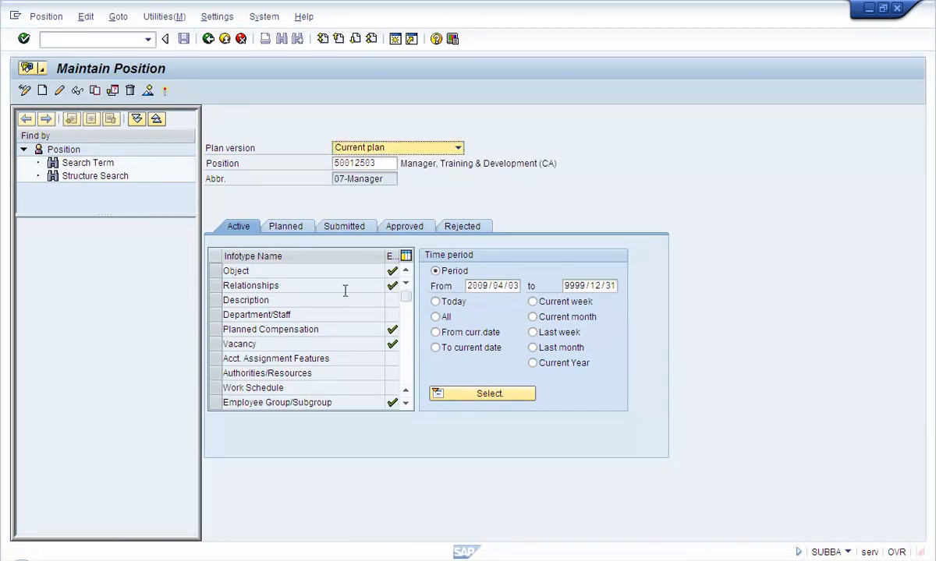
# Select the PD Profiles infotype in the list and create a new record
pyautogui.click(409, 370)
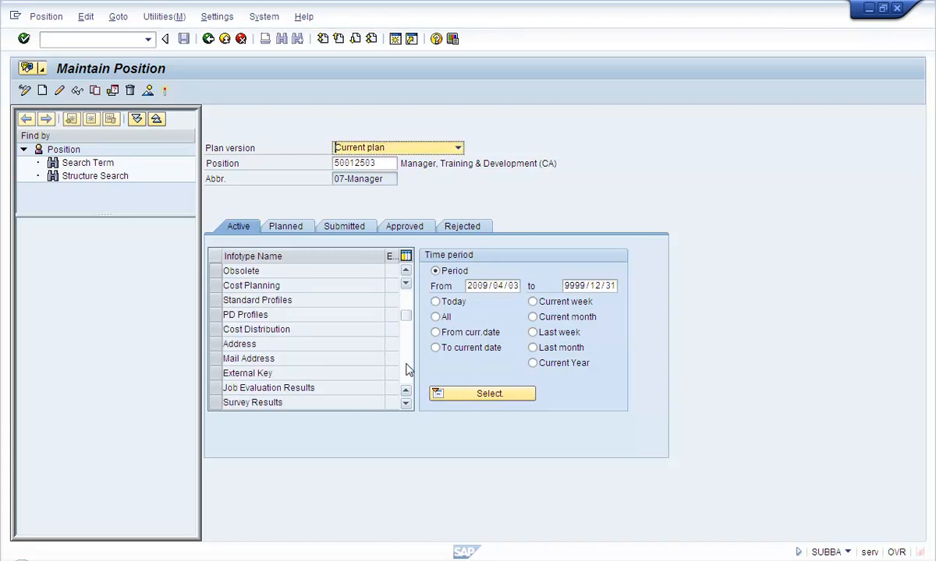
pyautogui.click(262, 312)
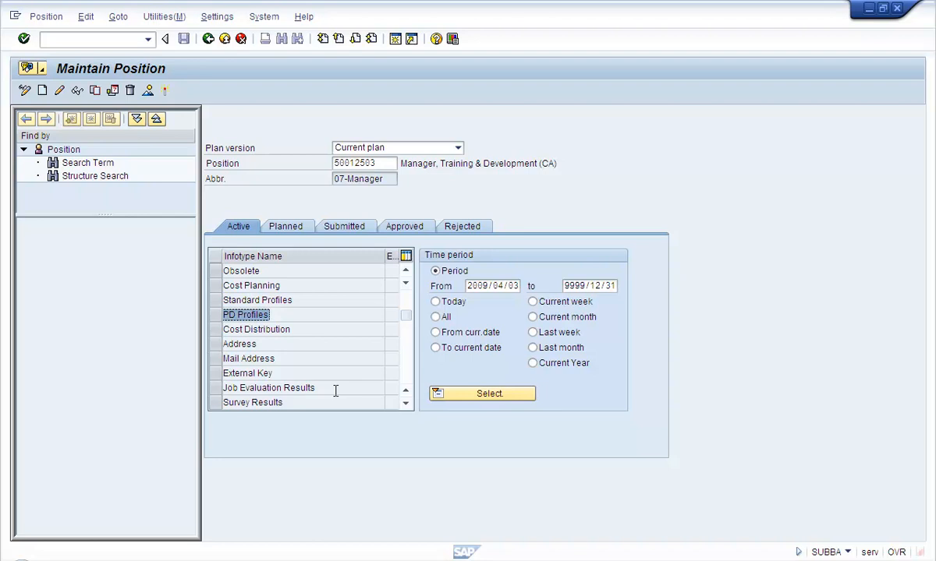
pyautogui.click(216, 314)
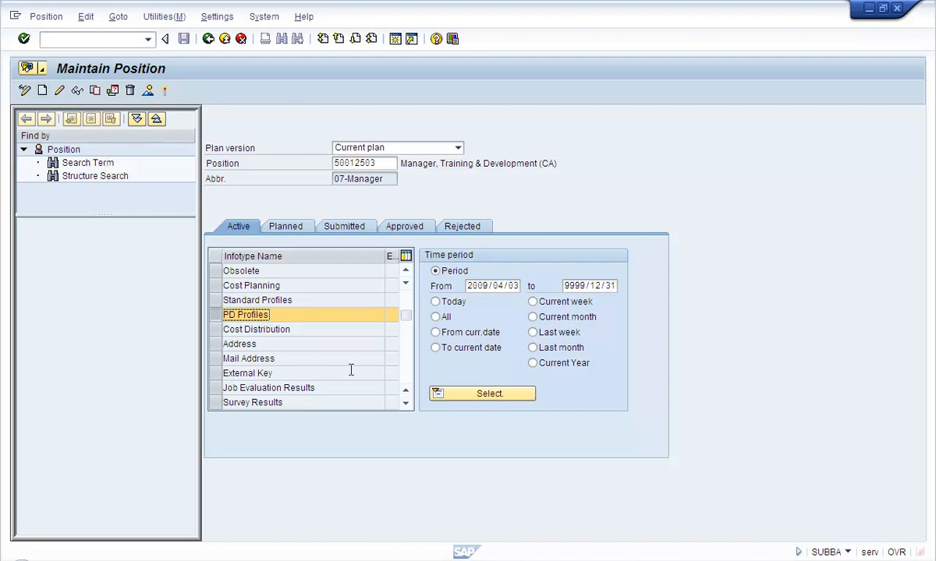
pyautogui.click(409, 293)
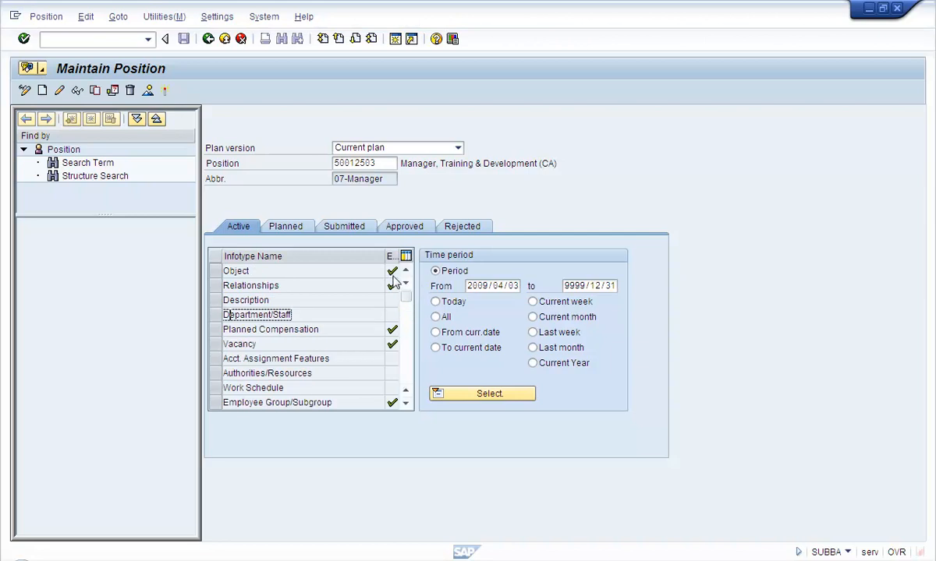
pyautogui.moveTo(315, 272); pyautogui.dragTo(157, 278)
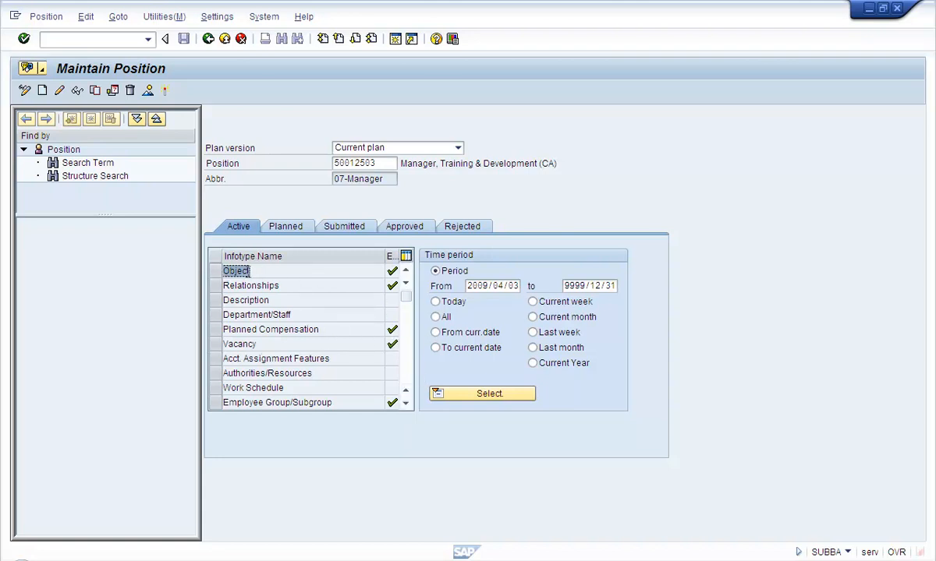
pyautogui.click(269, 286)
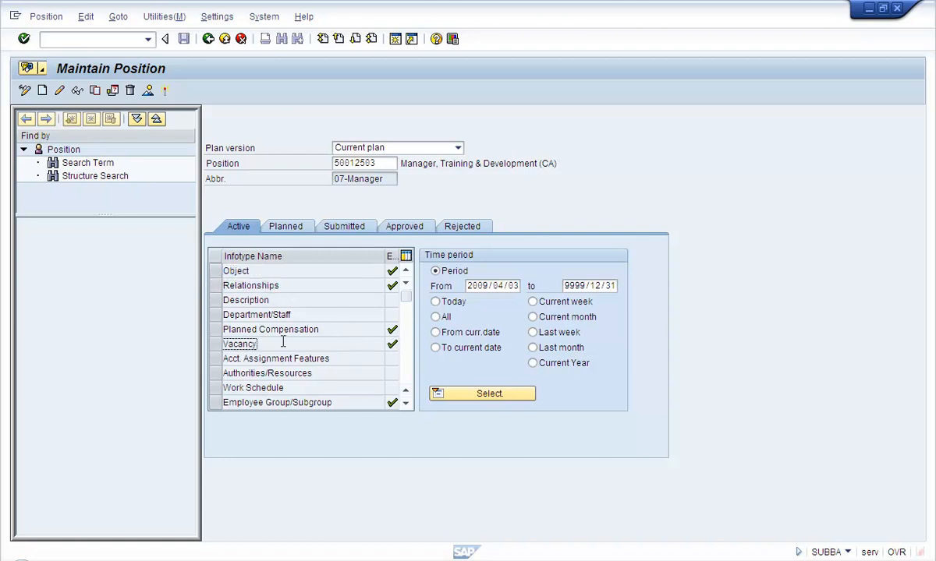
pyautogui.click(224, 402)
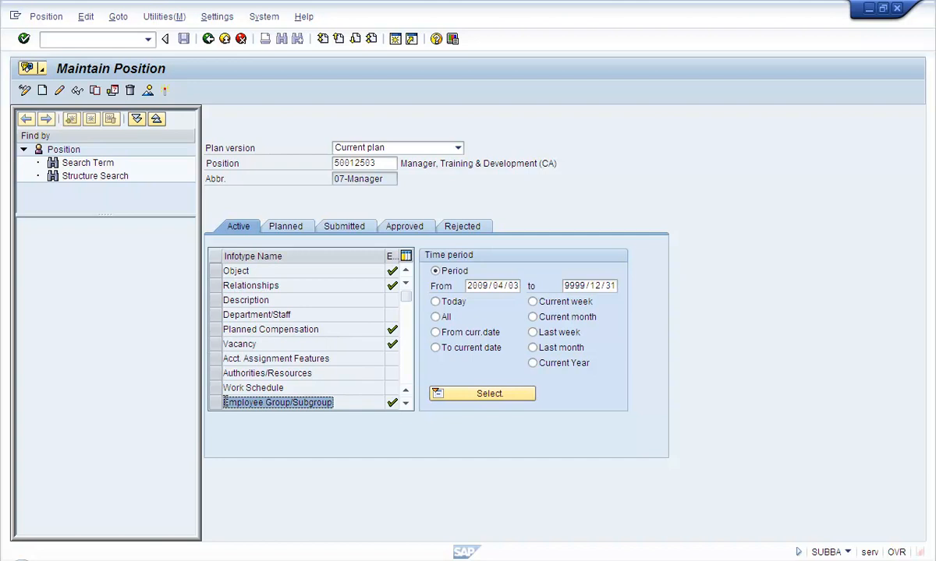
pyautogui.click(409, 375)
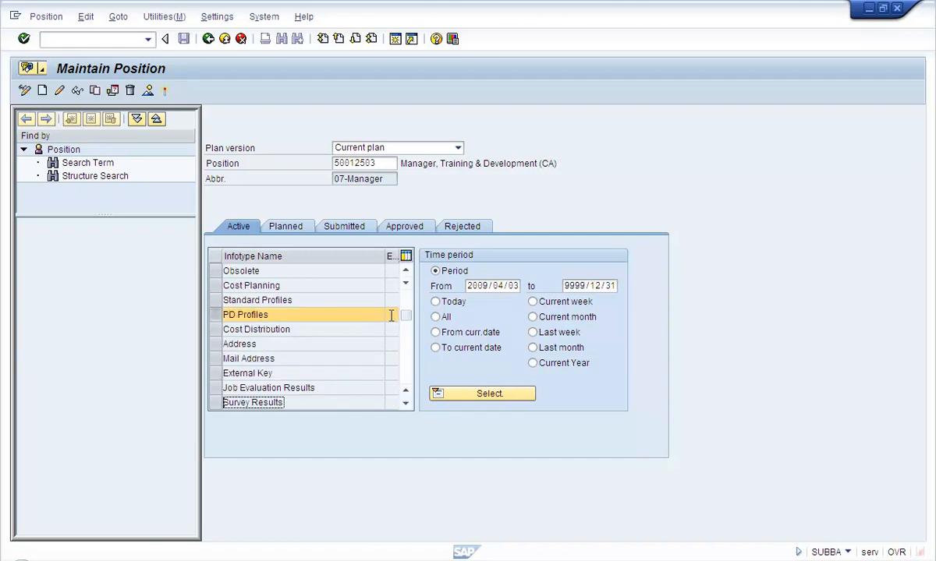
pyautogui.click(226, 312)
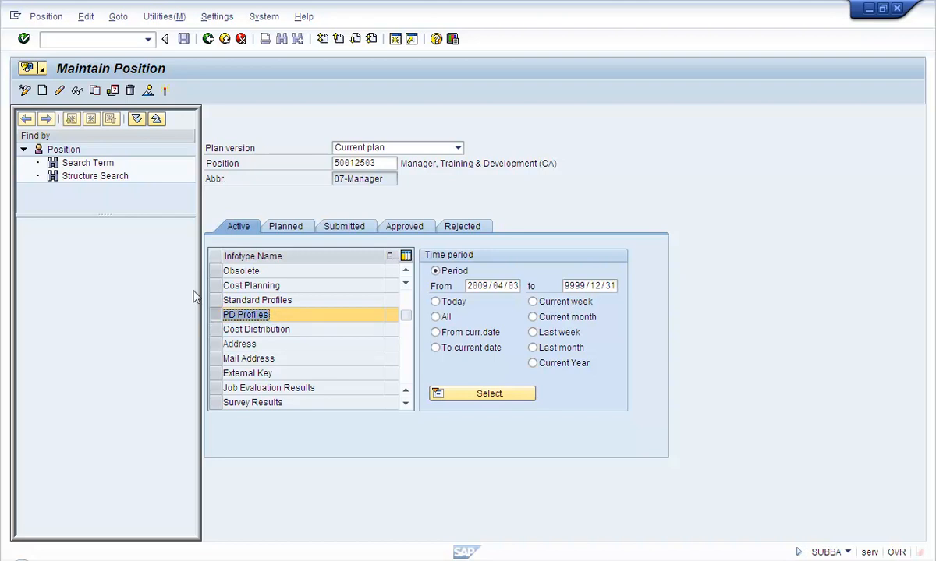
pyautogui.click(45, 95)
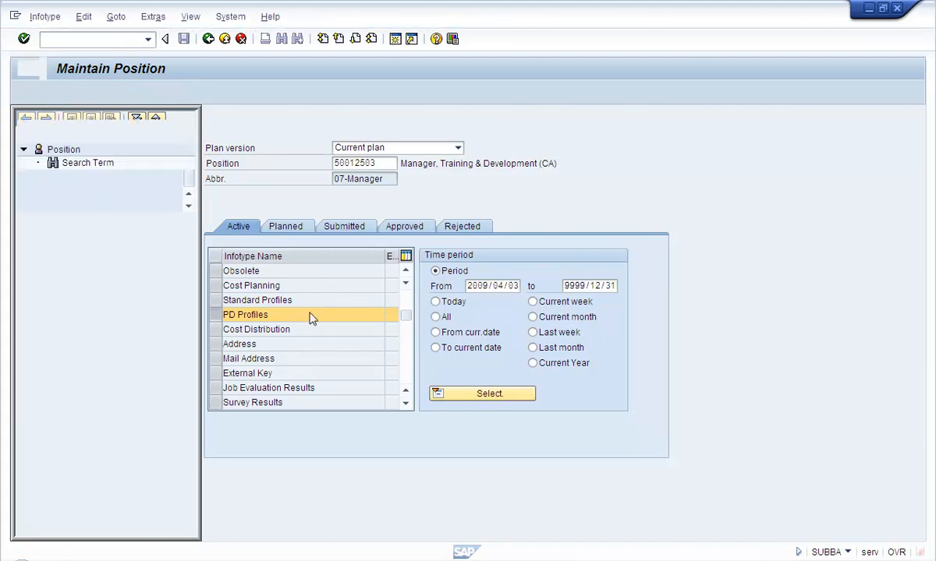
# Enter profile ZHRMANAGER for position 50012503, save under the proposed customizing request, then open a new session
pyautogui.click(257, 209)
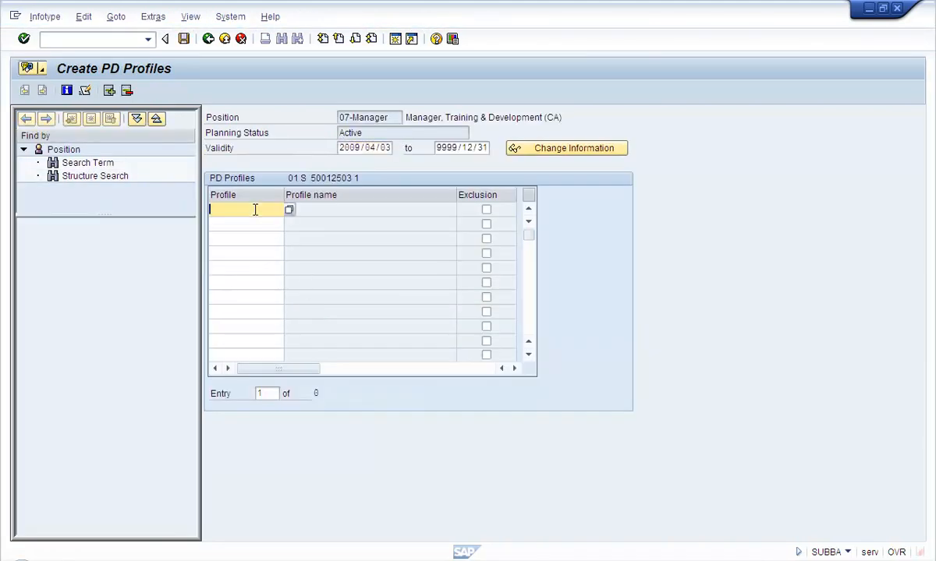
pyautogui.write('ZH')
pyautogui.press('Down')
pyautogui.press('Return')
pyautogui.press('Return')
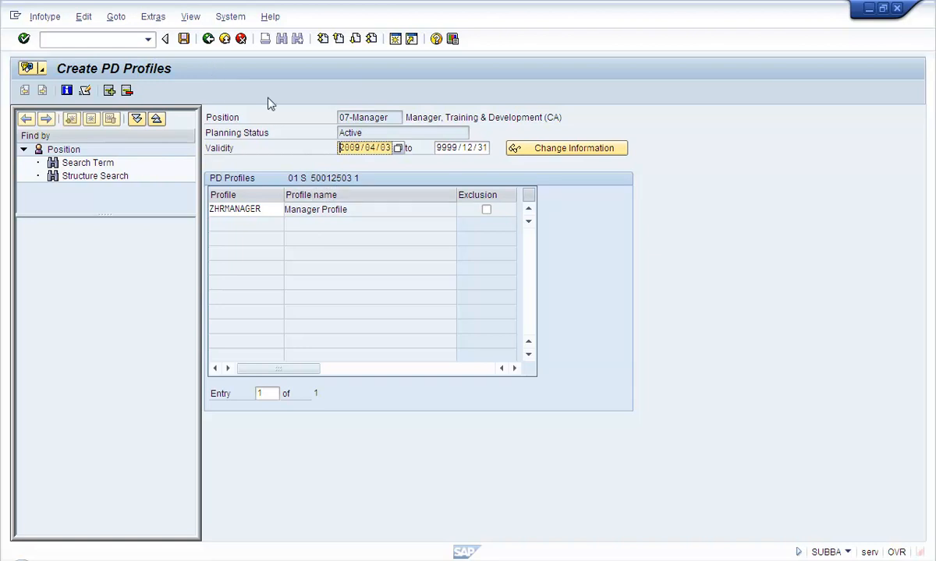
pyautogui.click(183, 38)
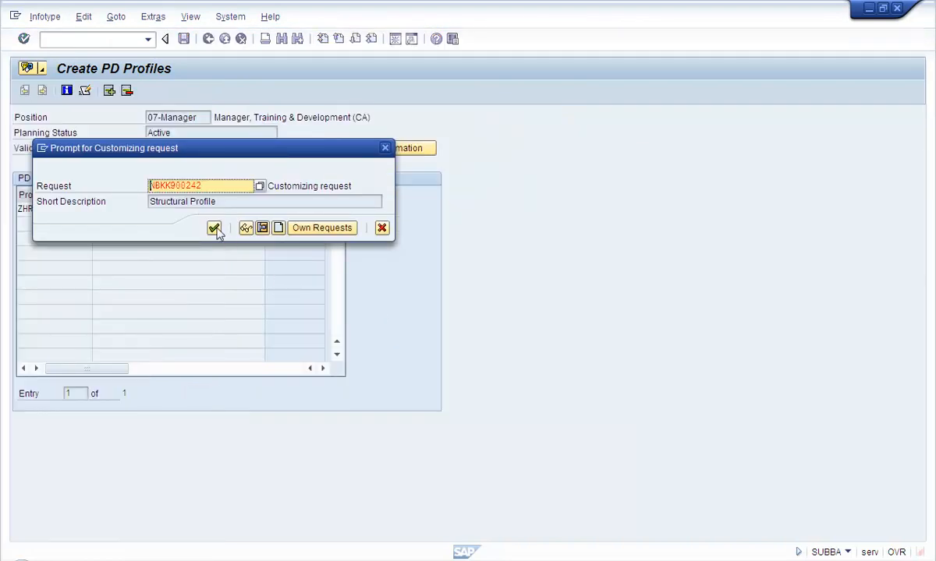
pyautogui.click(214, 229)
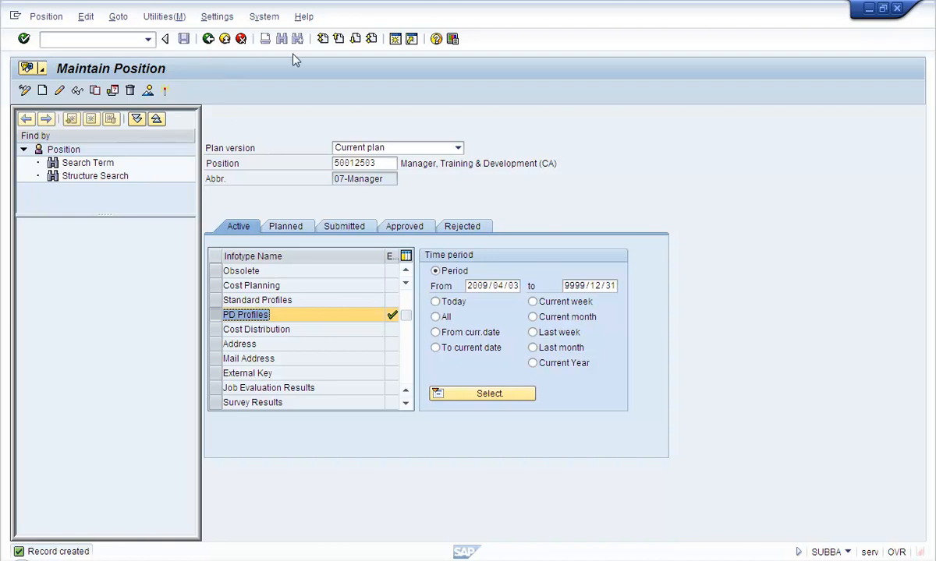
pyautogui.click(395, 41)
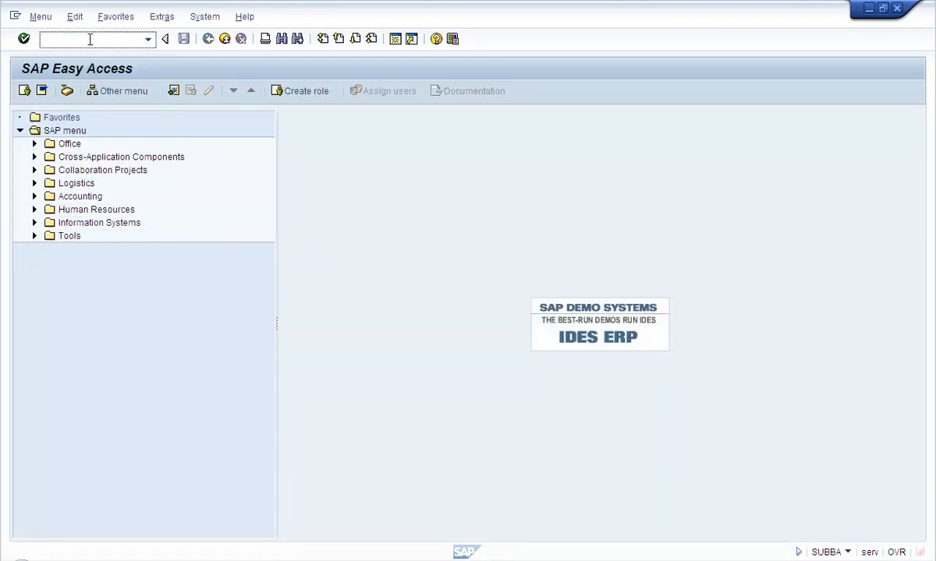
# Run OOSB to check user profile assignments, then back out of it and position maintenance
pyautogui.write('oosb')
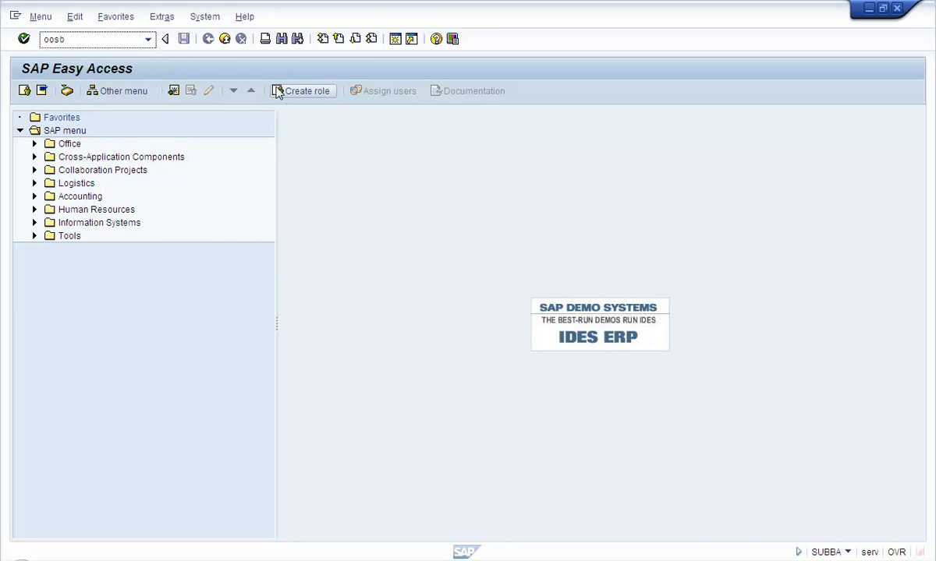
pyautogui.press('Return')
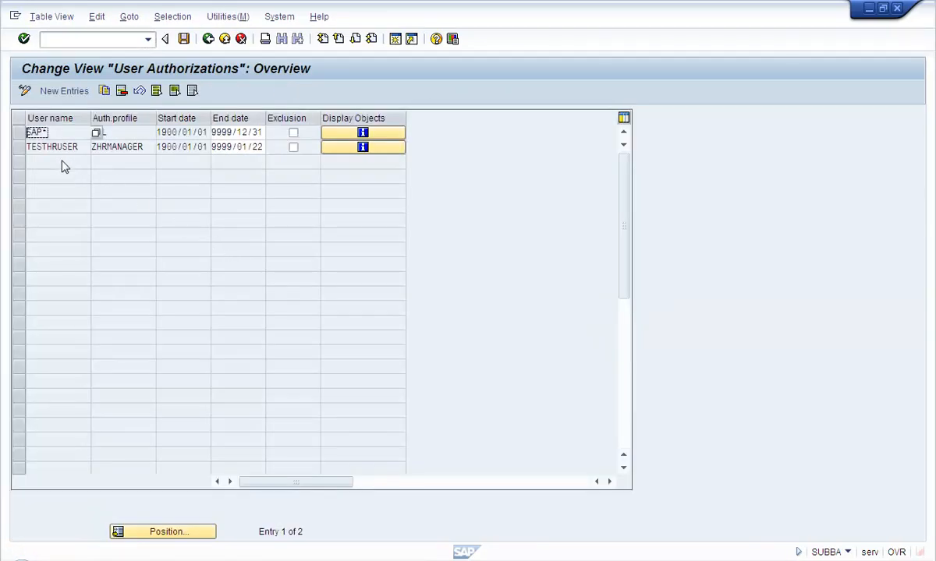
pyautogui.click(208, 39)
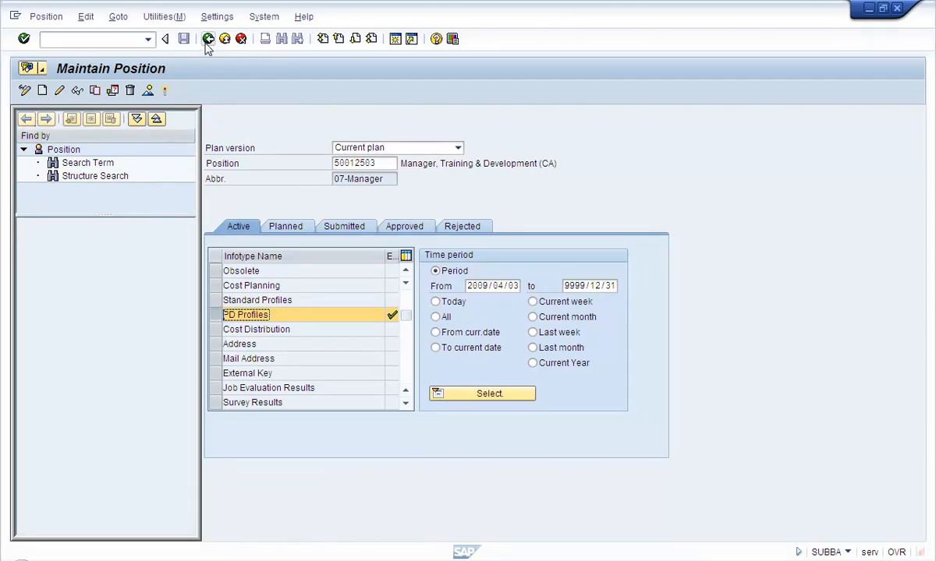
pyautogui.click(208, 39)
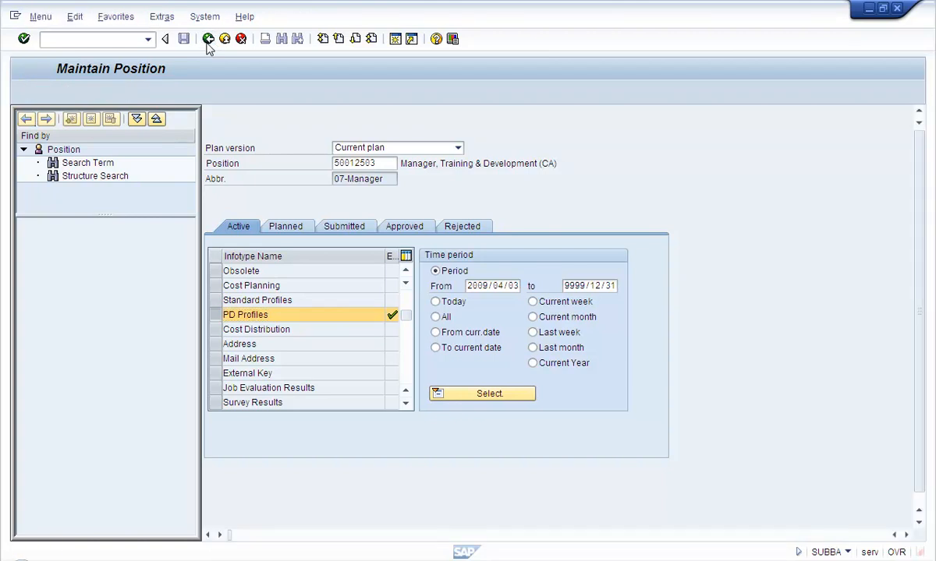
# Run report RHPROFL0 through SA38
pyautogui.write('sa')
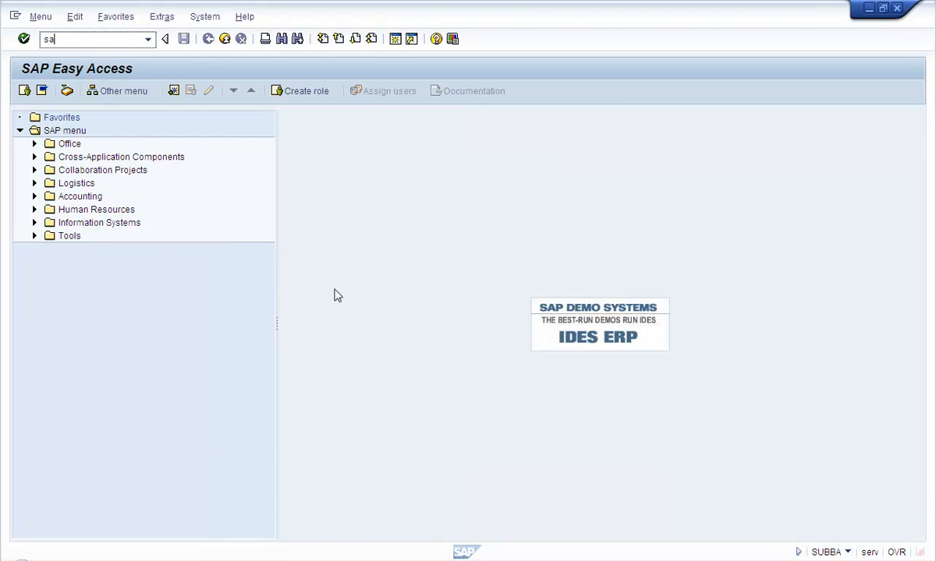
pyautogui.write('38')
pyautogui.press('Return')
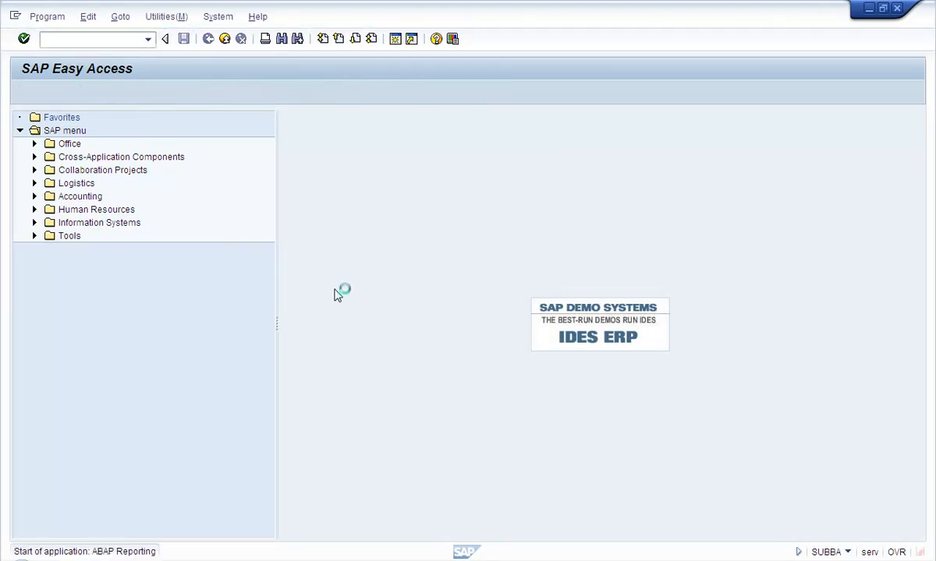
pyautogui.write('r')
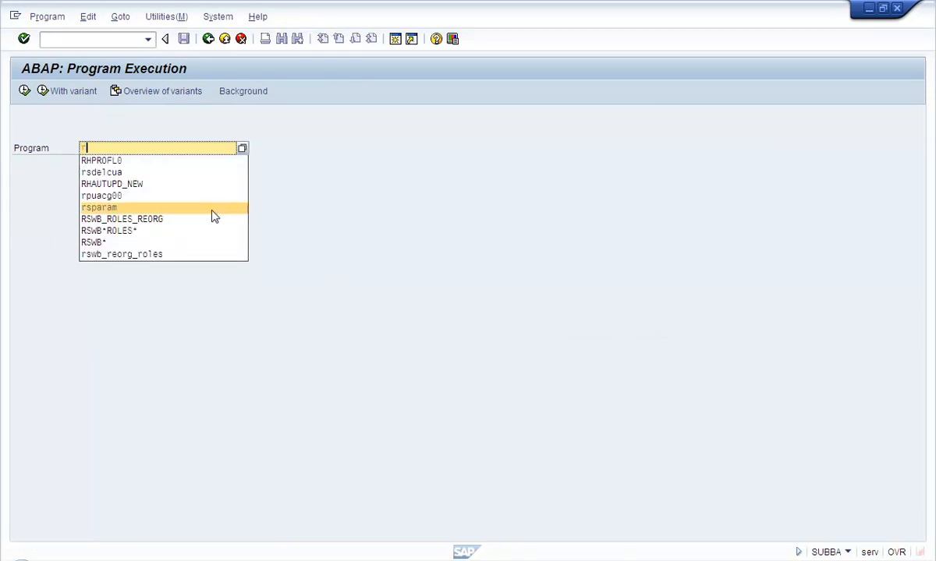
pyautogui.click(100, 160)
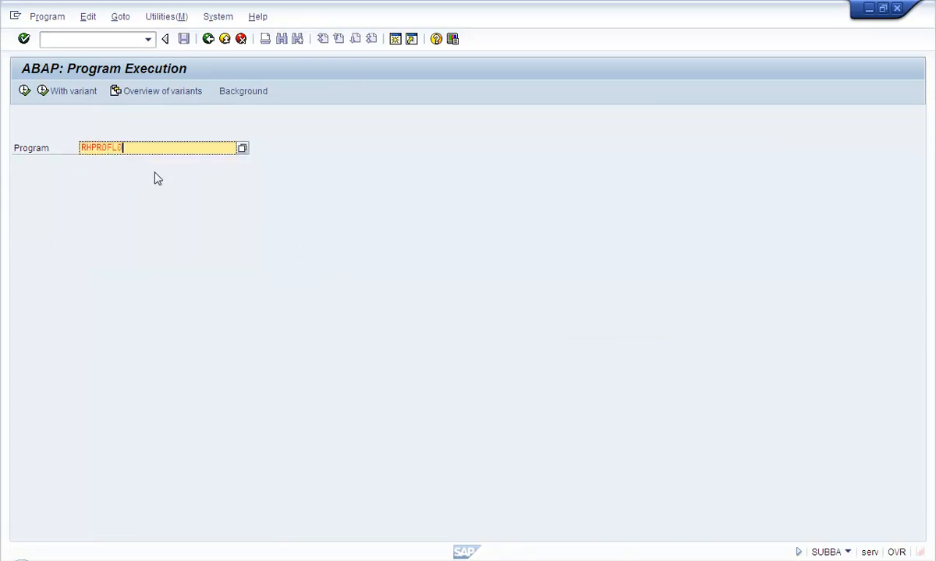
pyautogui.click(25, 93)
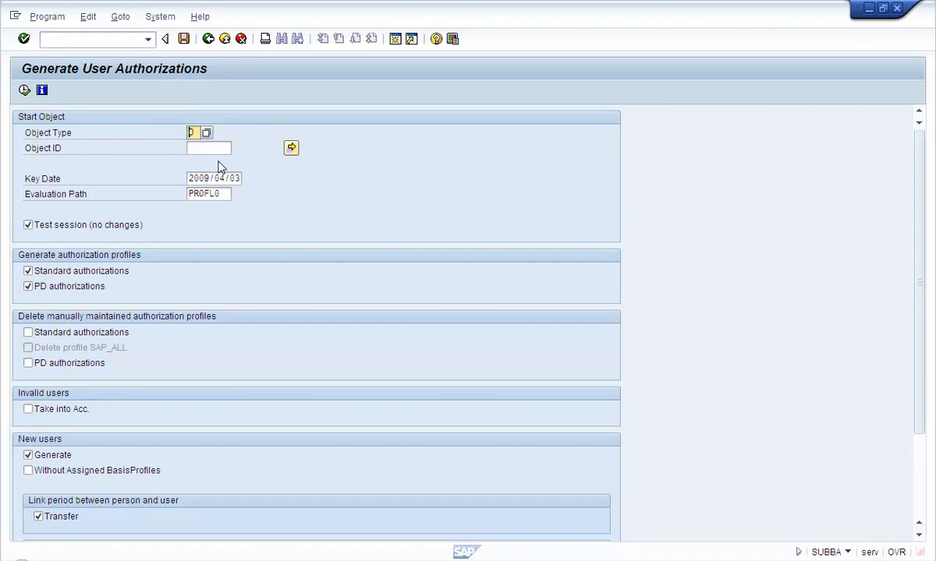
# Set start object S 50012503, untick Test session, and execute the authorization generation
pyautogui.write('P')
pyautogui.moveTo(196, 135); pyautogui.dragTo(186, 133)
pyautogui.write('S')
pyautogui.click(200, 148)
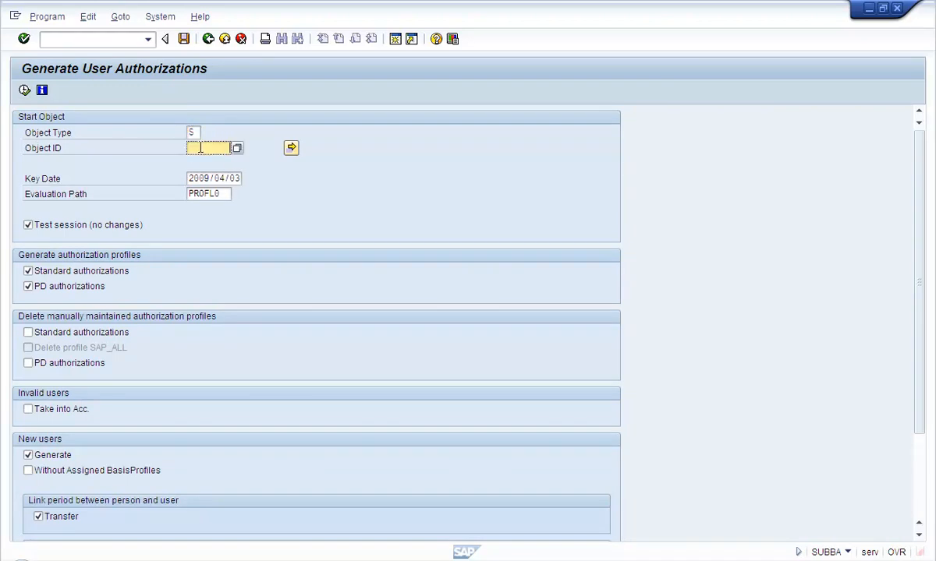
pyautogui.press('BackSpace')
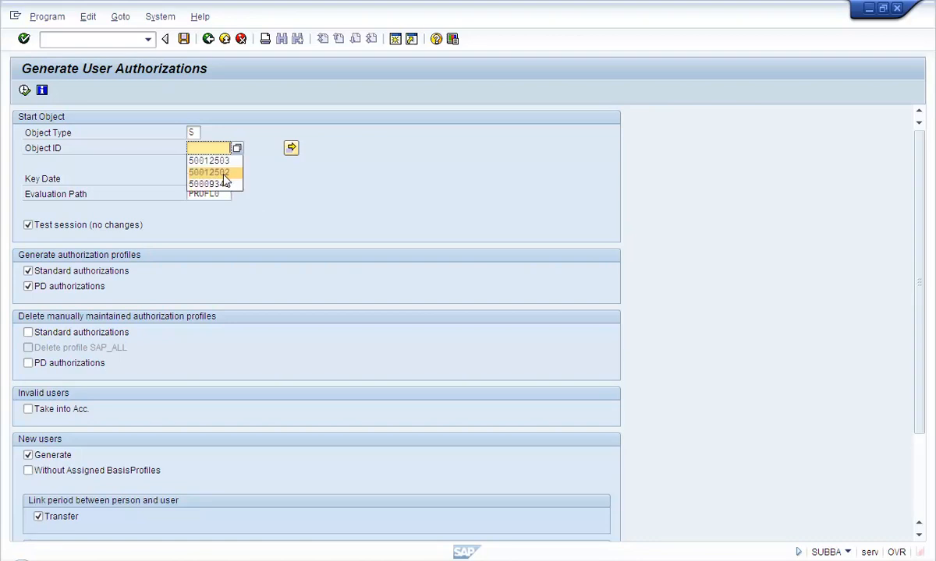
pyautogui.click(217, 162)
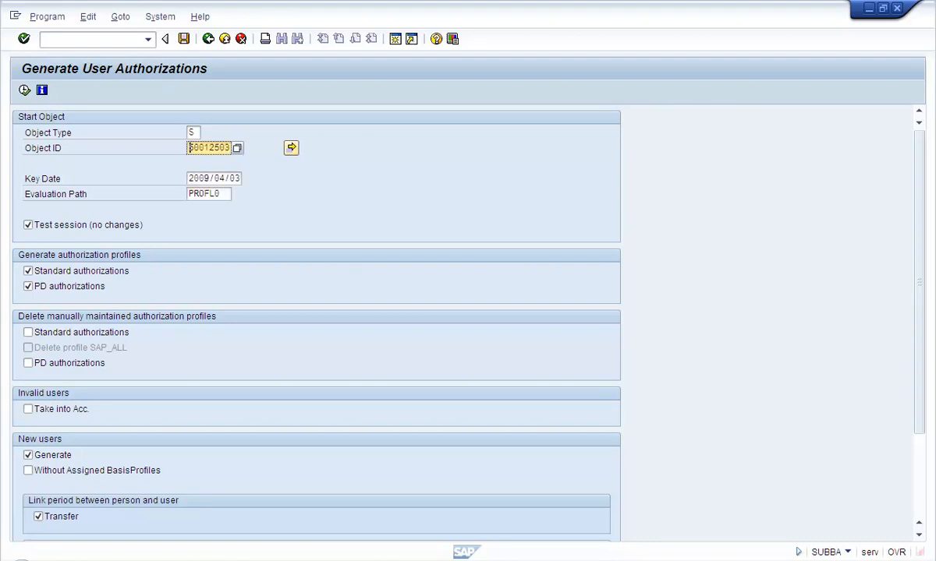
pyautogui.click(649, 560)
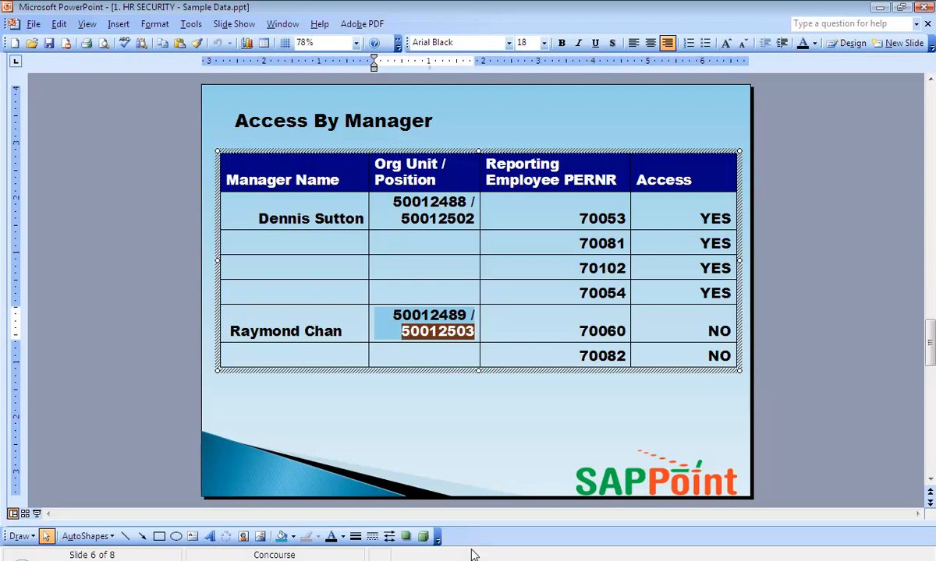
pyautogui.click(501, 560)
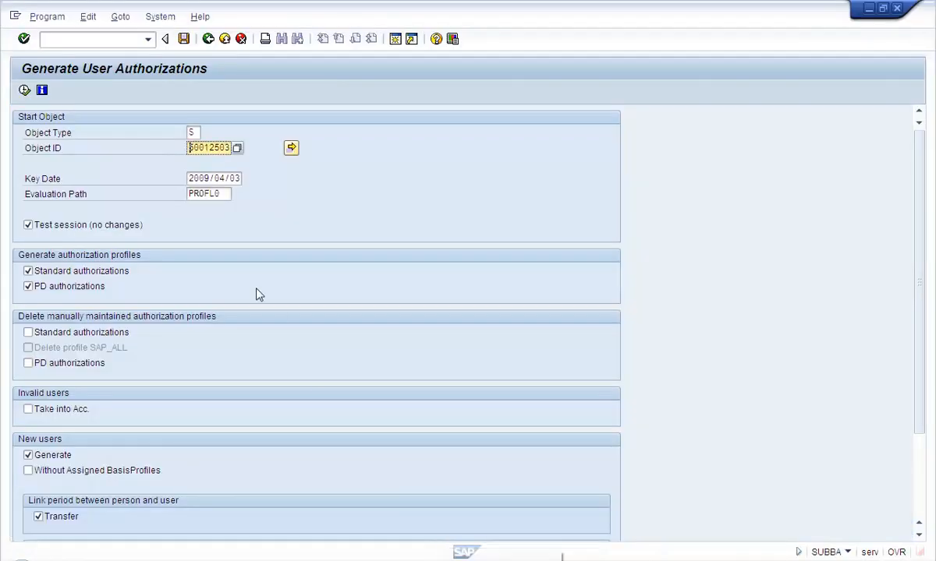
pyautogui.click(199, 154)
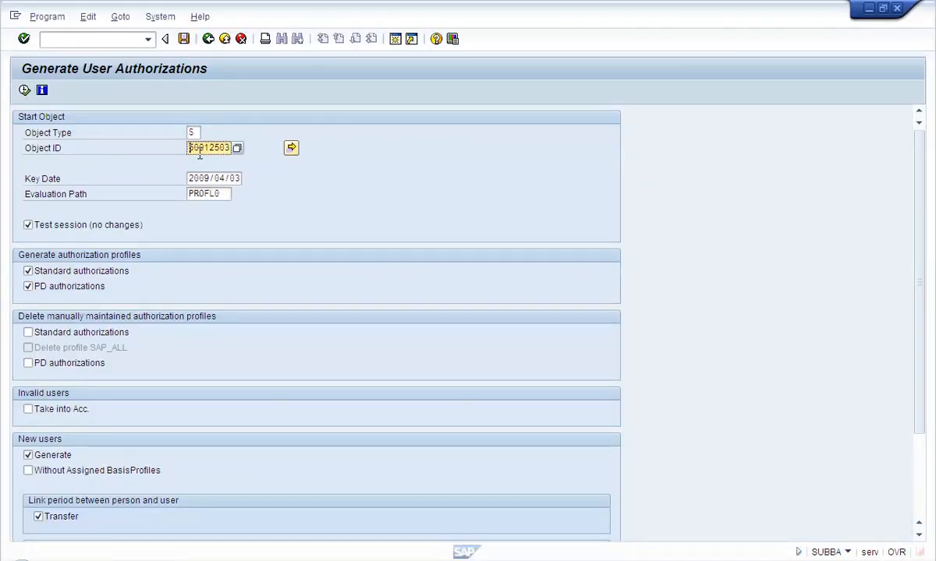
pyautogui.click(84, 224)
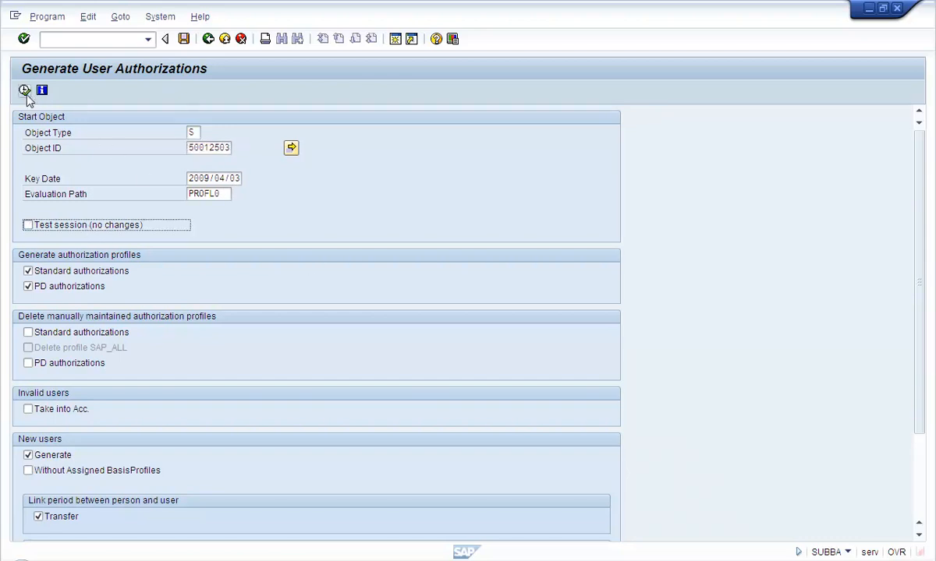
pyautogui.click(25, 91)
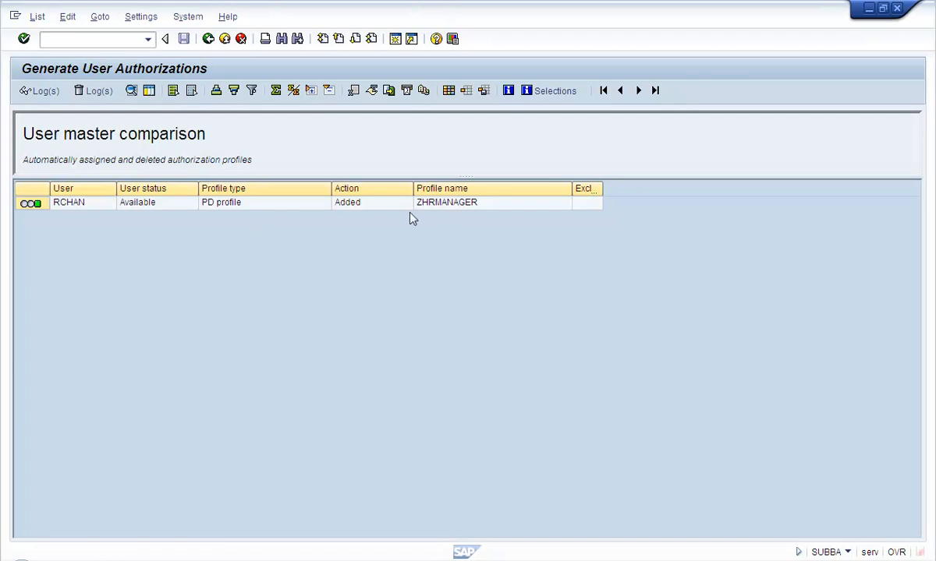
# Verify the result row shows the ZHRMANAGER profile added, then go back twice to SAP Easy Access
pyautogui.moveTo(27, 211)
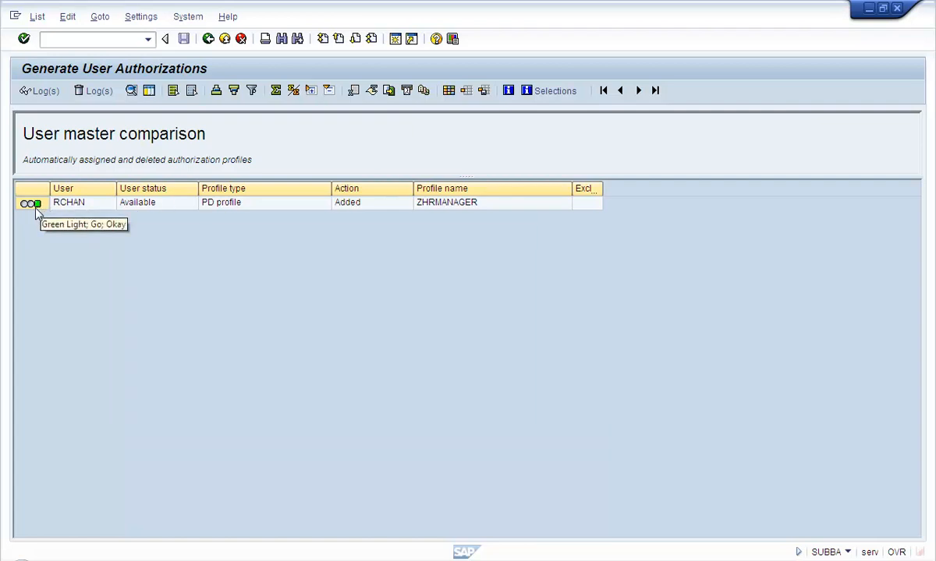
pyautogui.click(80, 208)
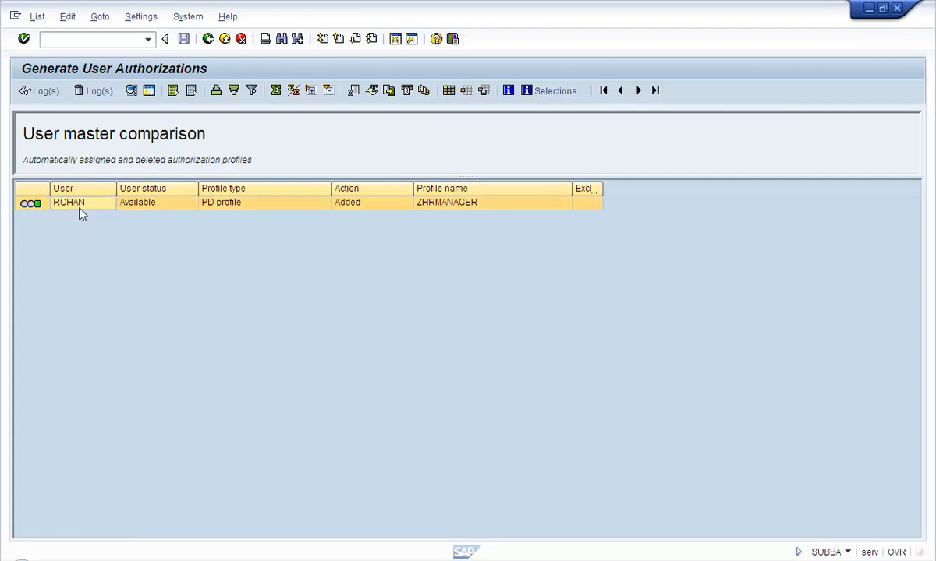
pyautogui.click(469, 204)
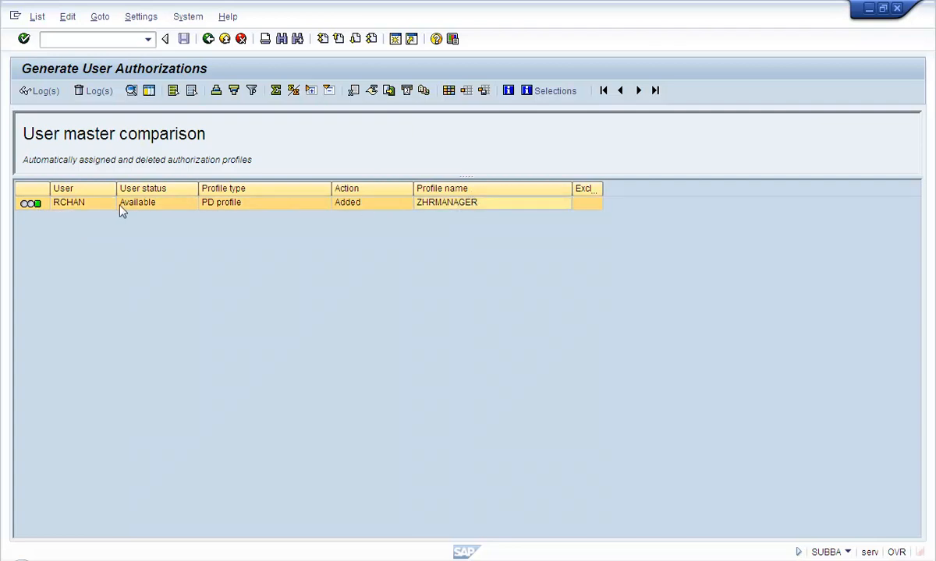
pyautogui.click(94, 205)
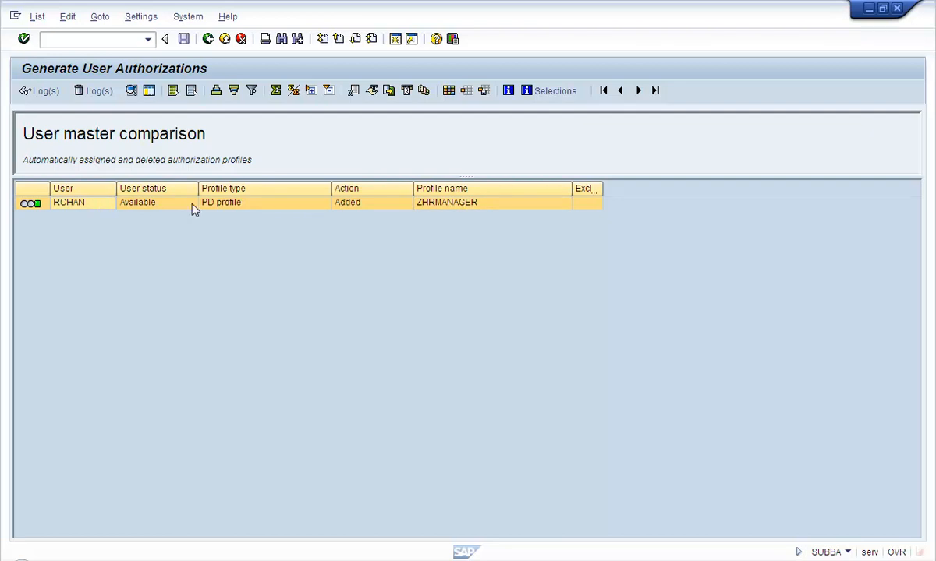
pyautogui.click(208, 39)
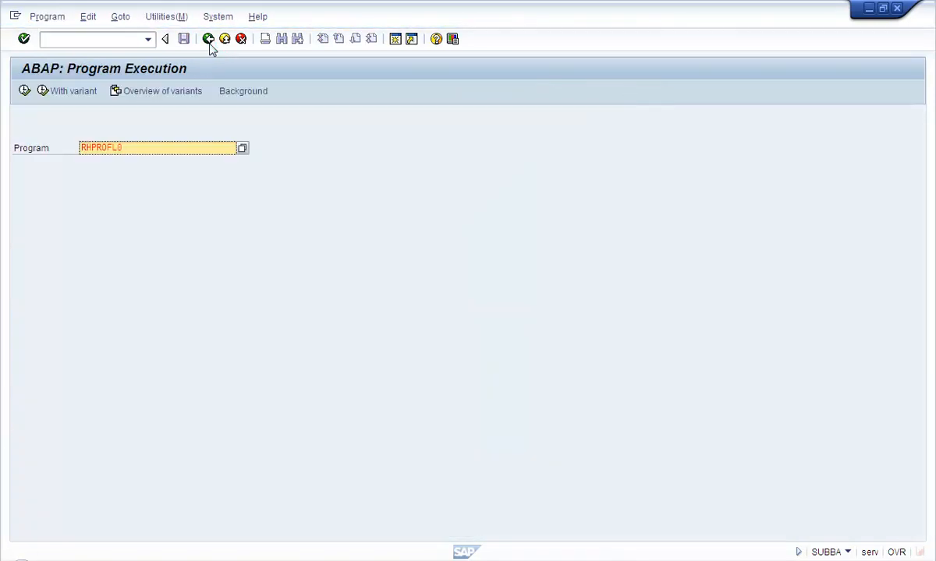
pyautogui.click(208, 41)
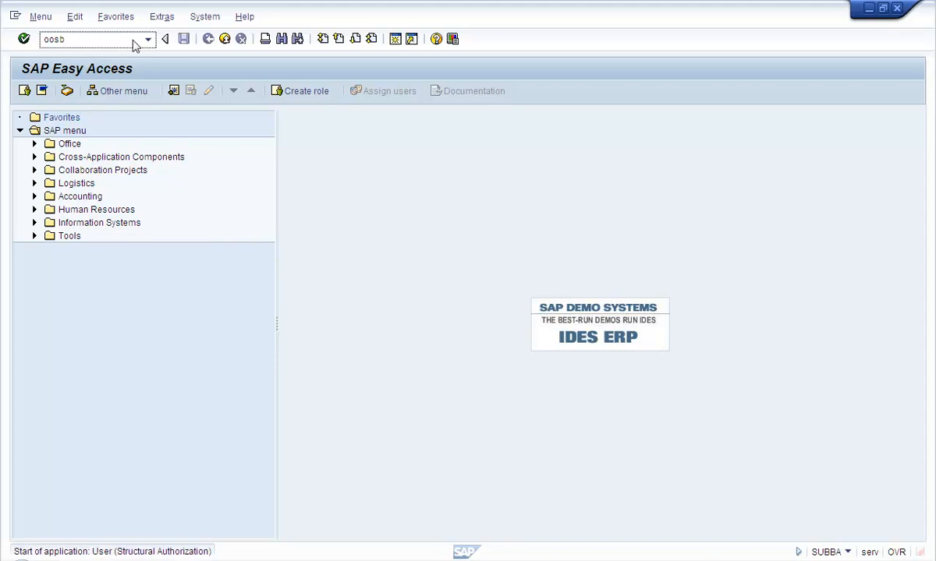
# Run OOSB to review the user structural authorization assignments, then return to the manager's SAP session
pyautogui.press('Return')
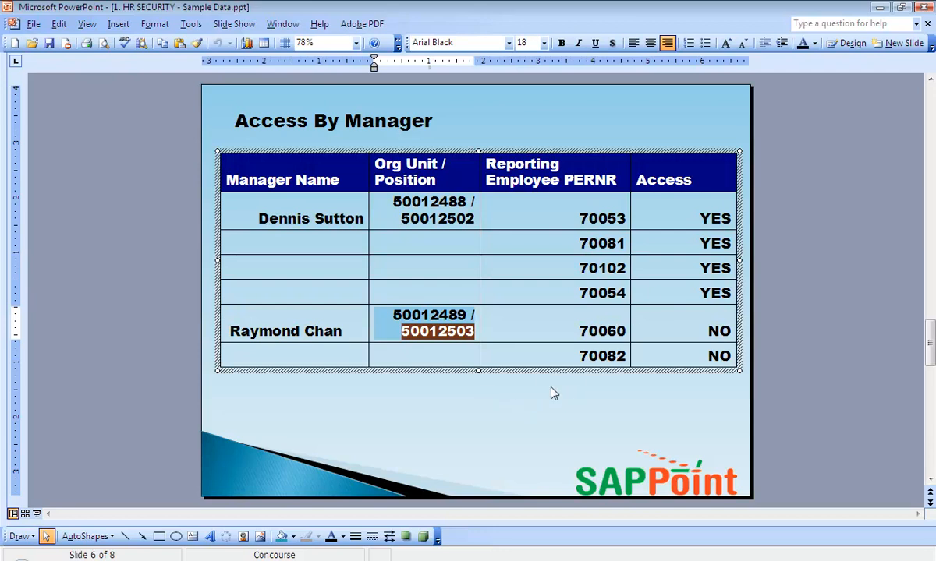
pyautogui.hotkey('alt', 'Tab')
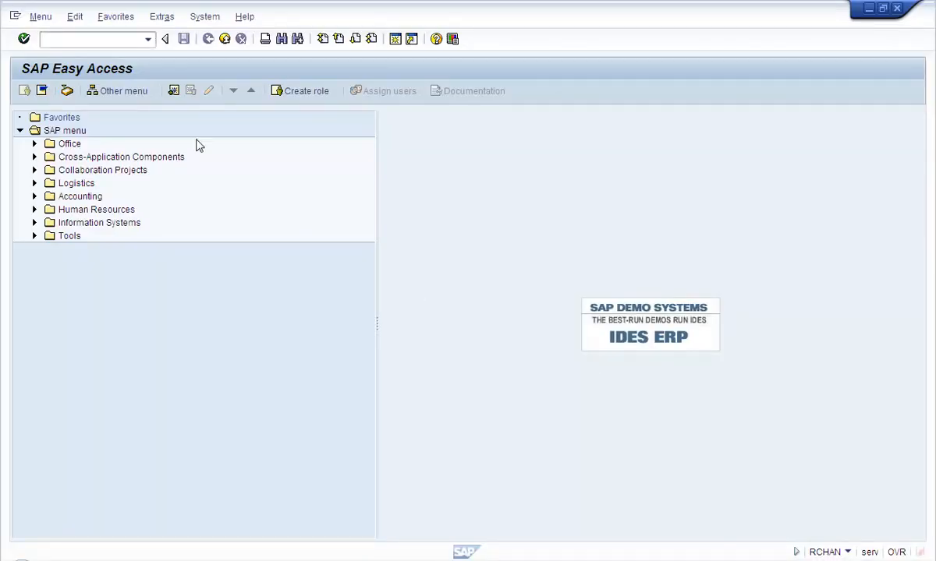
# Start Display HR Master Data with transaction PA20
pyautogui.click(46, 41)
pyautogui.write('pa2')
pyautogui.press('Return')
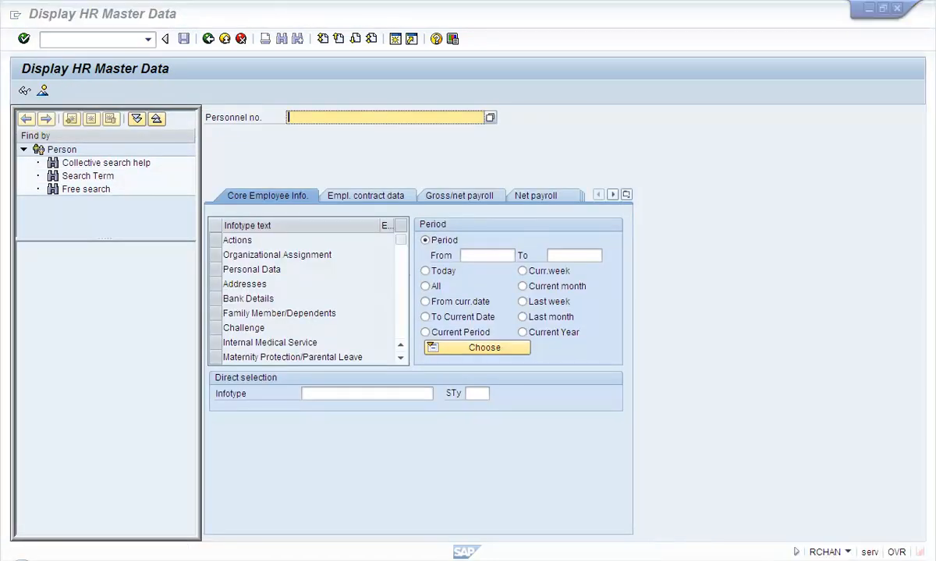
# In Staff Assignments, expand positions 50013808, 50013809 and 50012569, showing holders 00070060 and 00070082
pyautogui.click(740, 555)
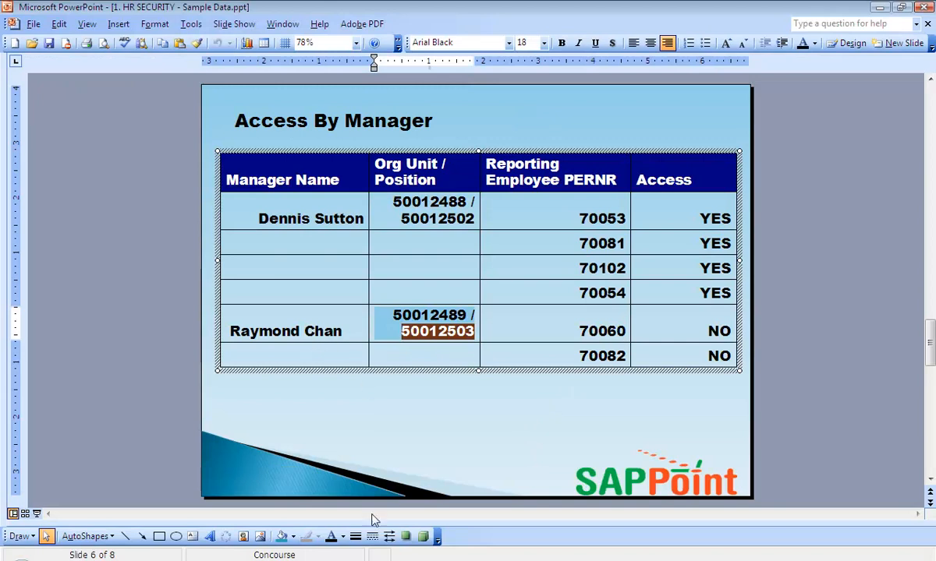
pyautogui.click(309, 557)
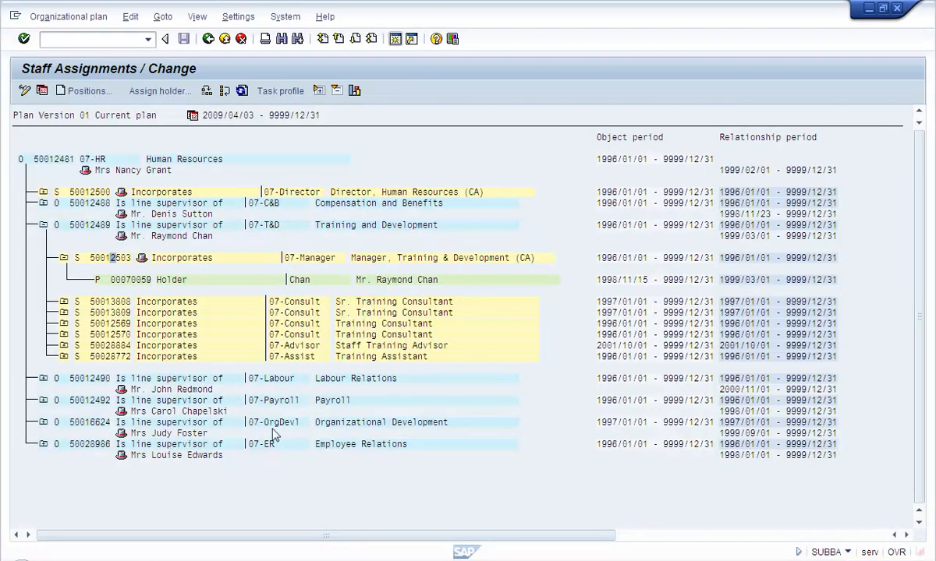
pyautogui.click(64, 302)
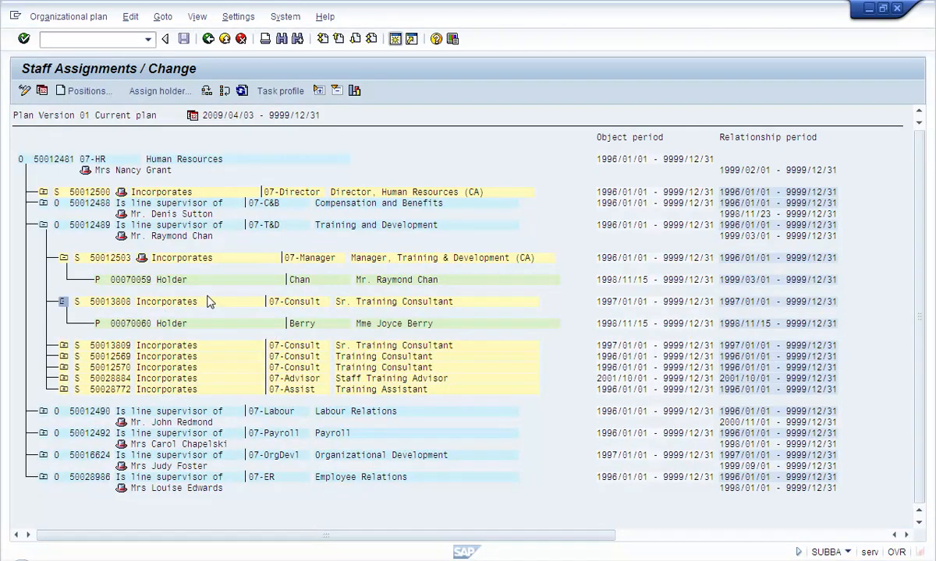
pyautogui.click(144, 325)
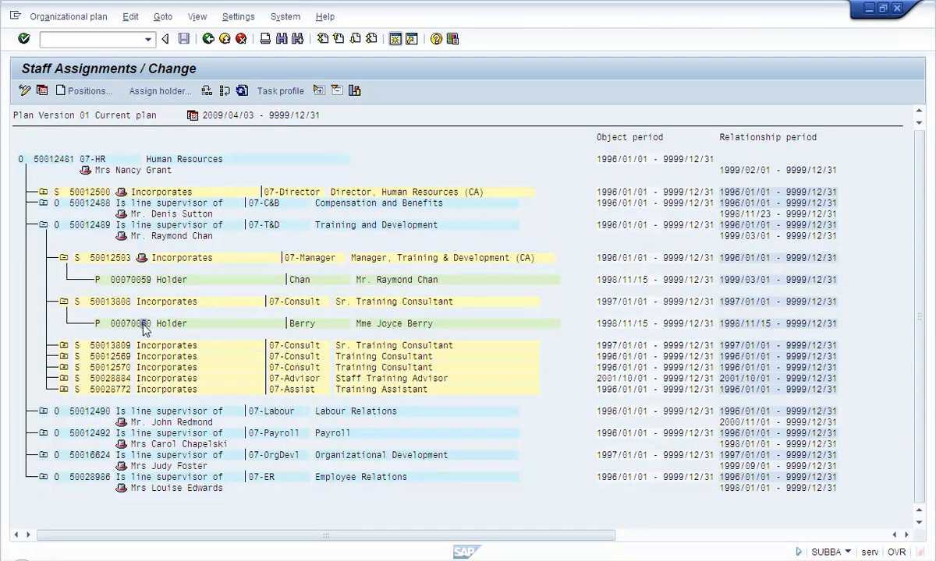
pyautogui.click(66, 347)
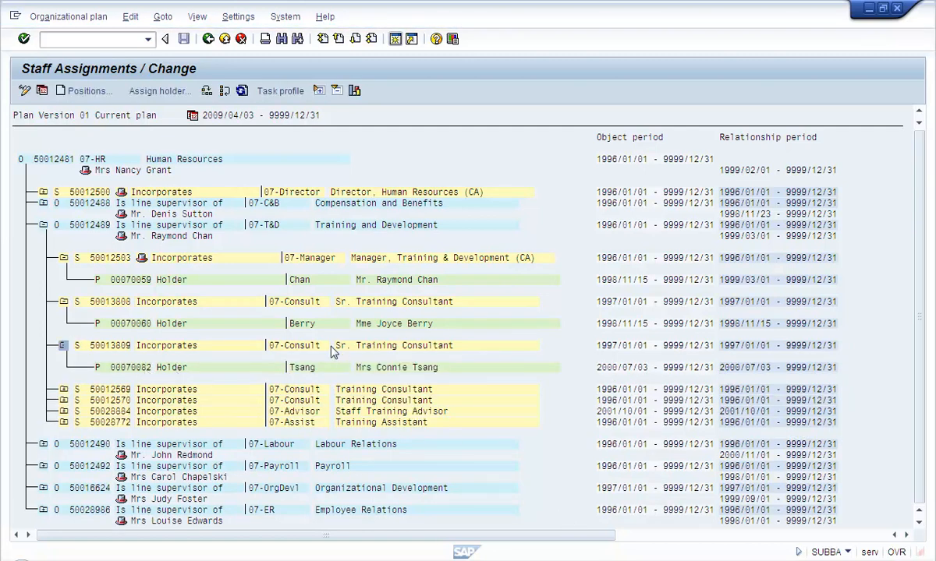
pyautogui.click(64, 389)
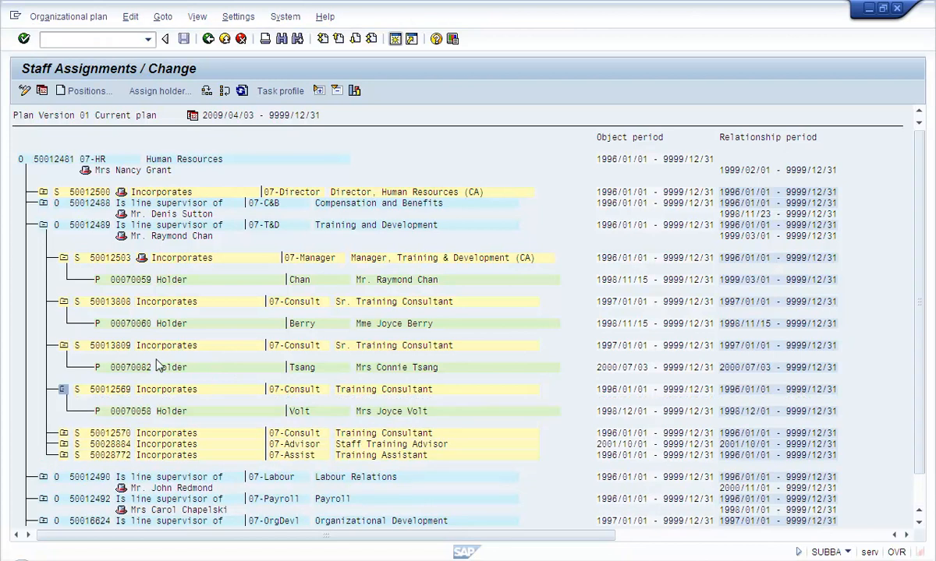
pyautogui.click(139, 370)
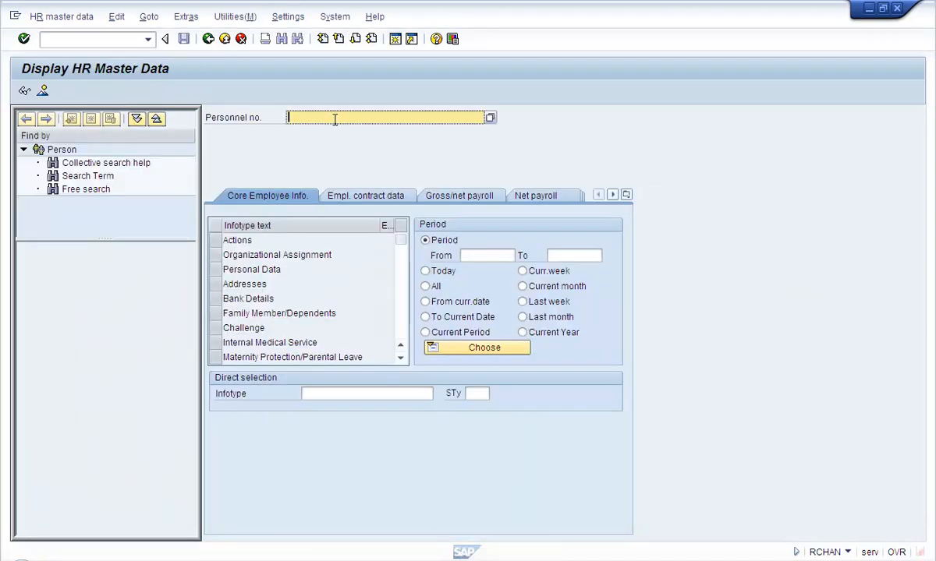
# Display the HR master record for personnel number 70060 and check the employee's name
pyautogui.write('70060')
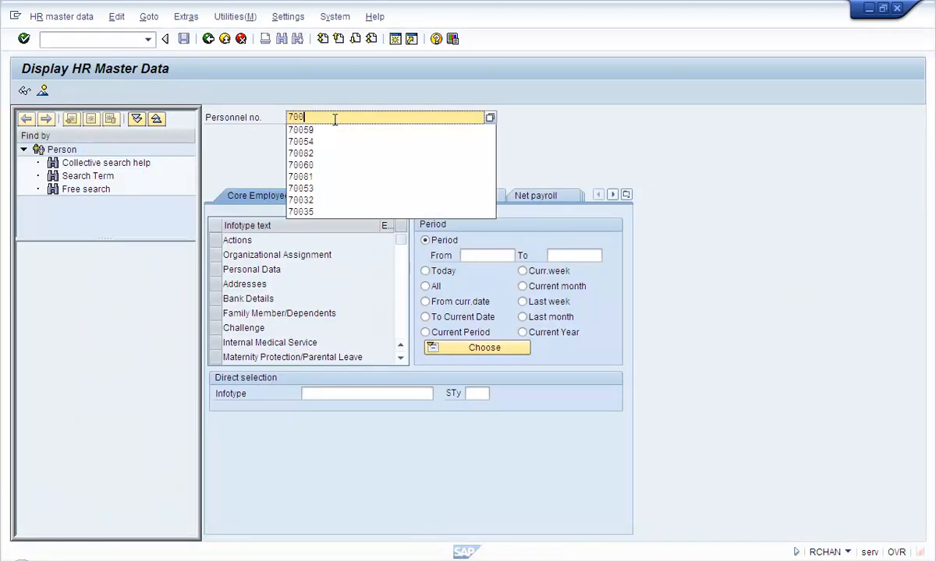
pyautogui.press('Return')
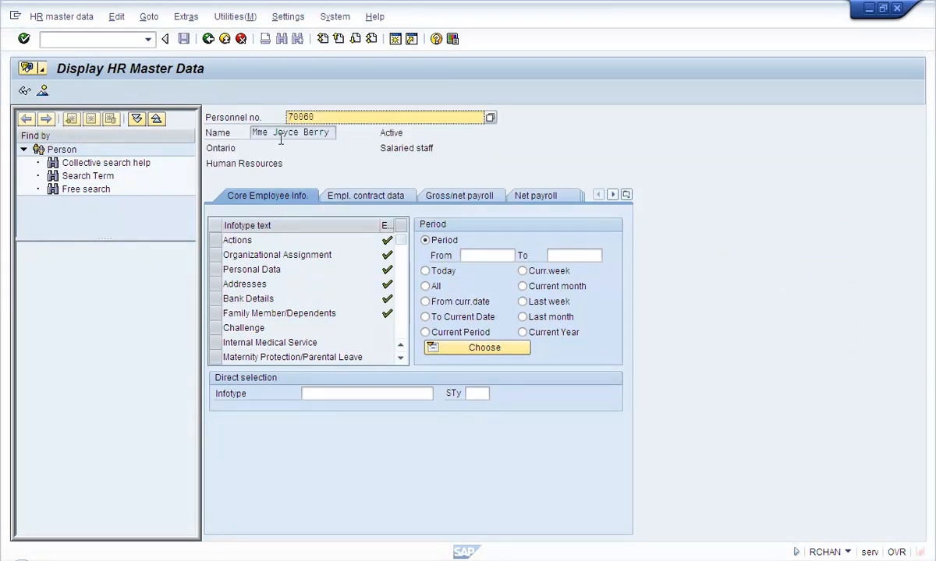
pyautogui.moveTo(272, 134); pyautogui.dragTo(410, 141)
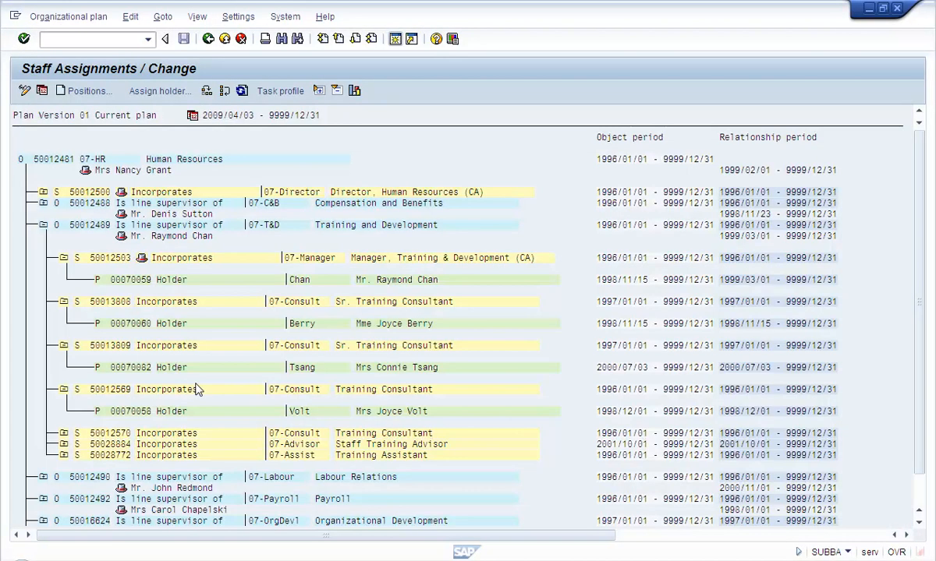
pyautogui.click(409, 367)
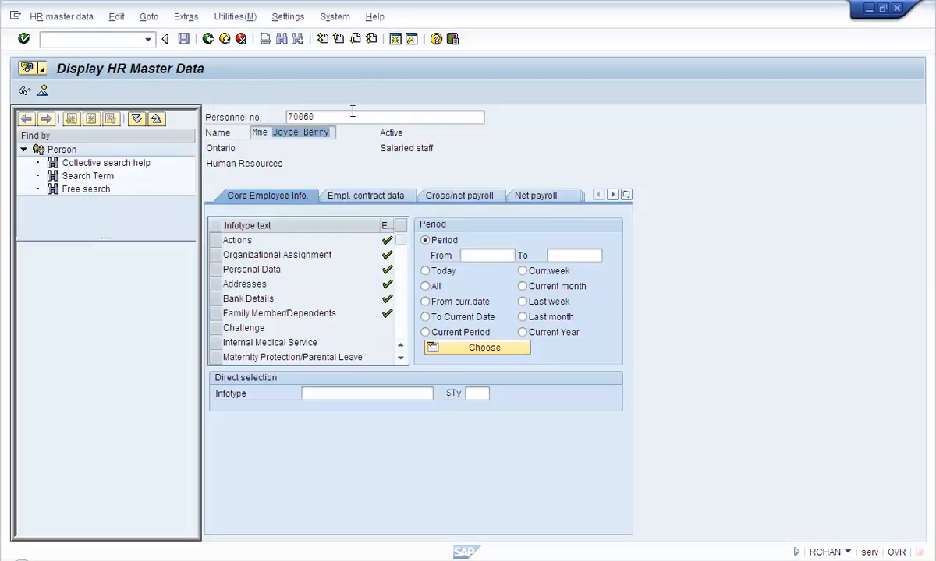
# Change the personnel number to 70082 and load that master record
pyautogui.click(337, 117)
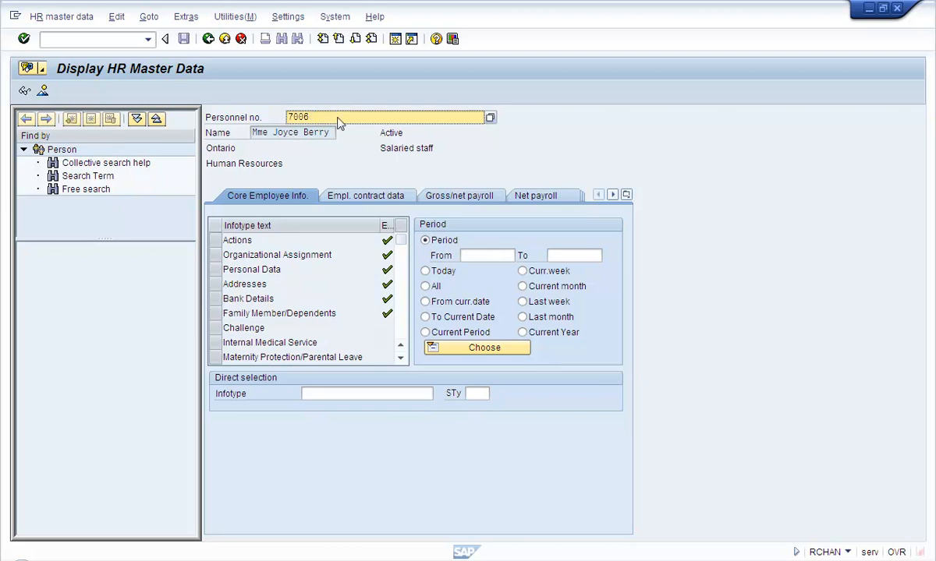
pyautogui.press('BackSpace')
pyautogui.press('BackSpace')
pyautogui.write('82')
pyautogui.press('Return')
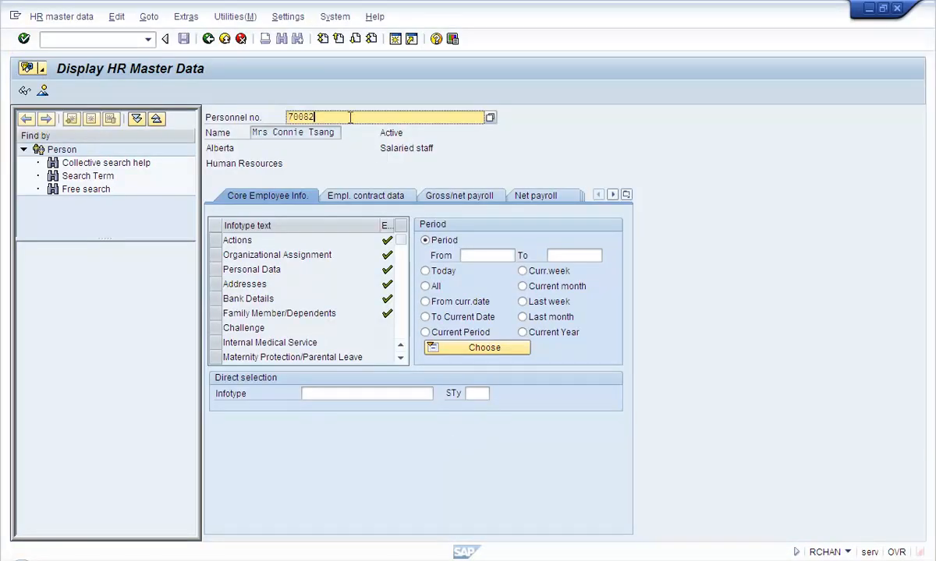
# Load personnel number 70081 and note the Compensation and Benefits supervisor and position 50024522's holder
pyautogui.press('BackSpace')
pyautogui.write('1')
pyautogui.press('Return')
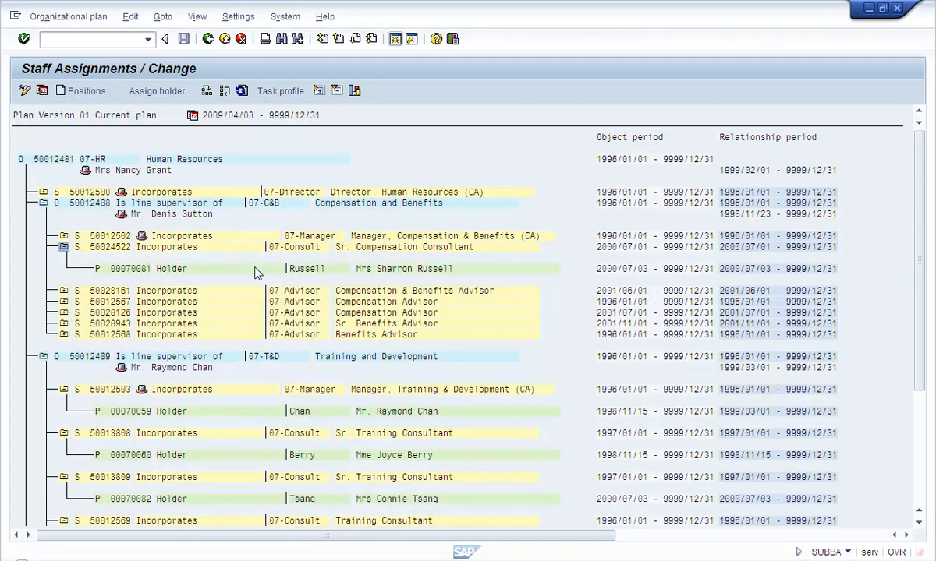
pyautogui.click(409, 268)
pyautogui.click(169, 214)
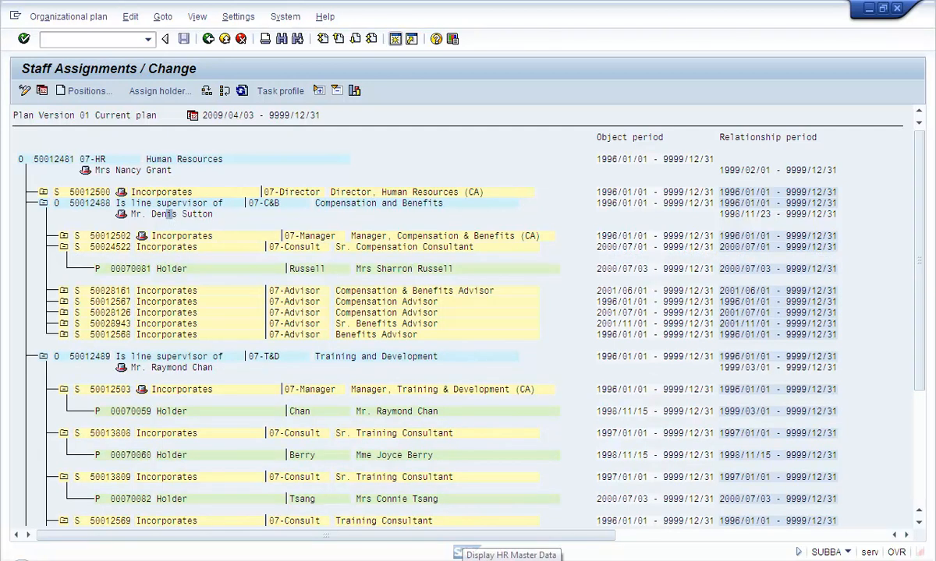
# Check employee 70102 on the Access By Manager slide, then return to the HR master data display
pyautogui.click(460, 551)
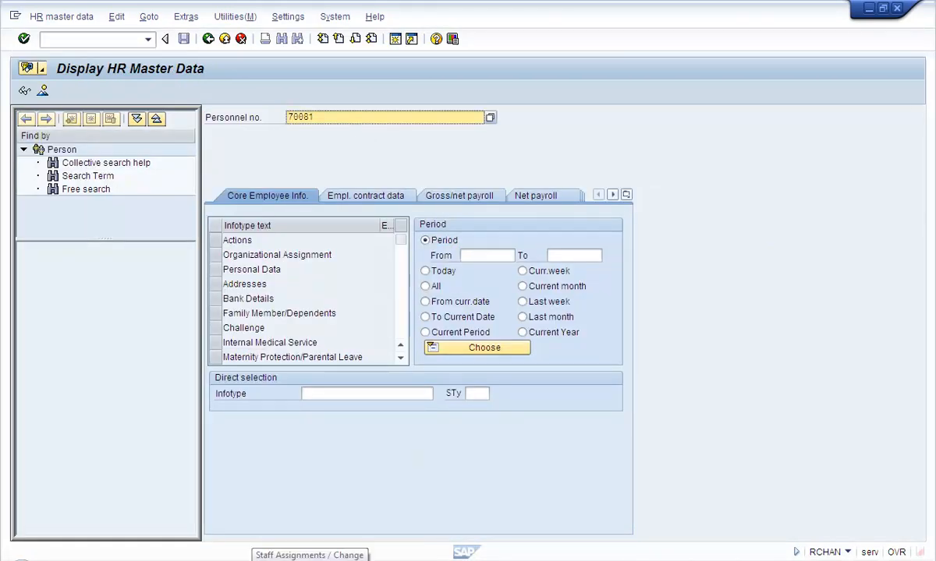
pyautogui.click(284, 559)
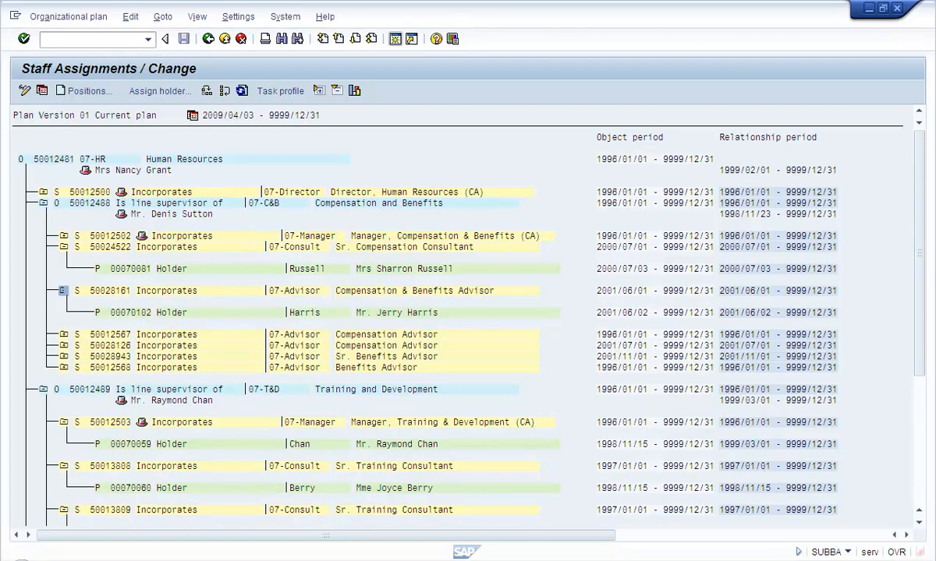
pyautogui.click(632, 560)
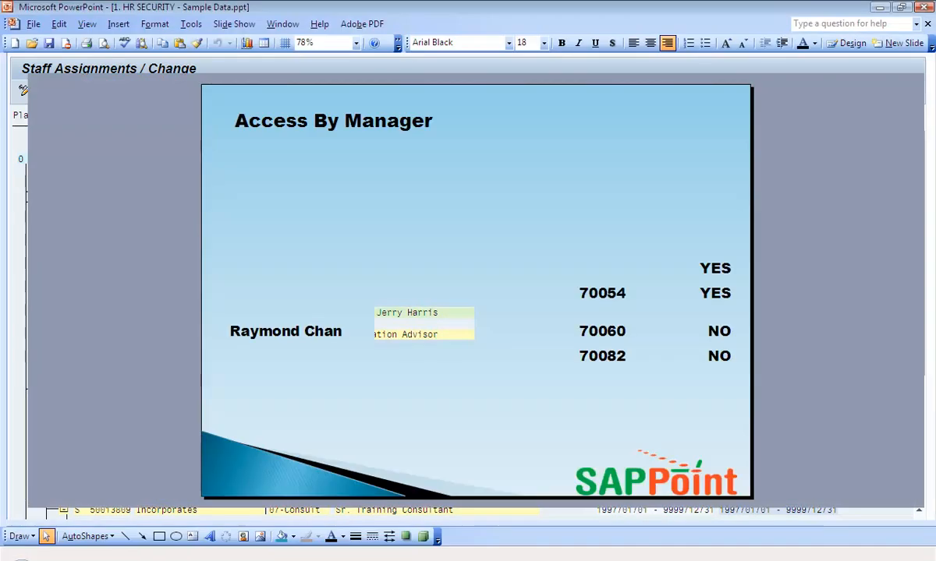
pyautogui.doubleClick(595, 267)
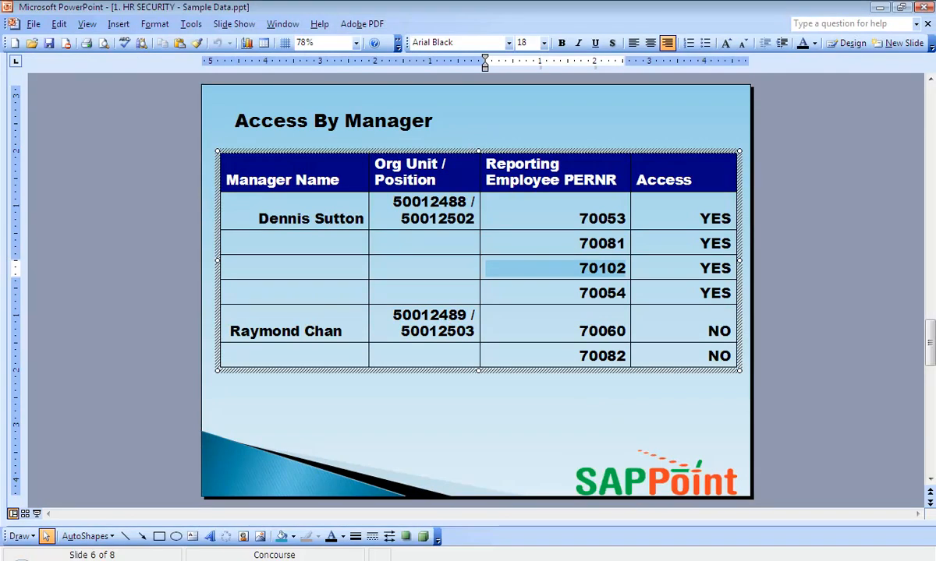
pyautogui.click(374, 559)
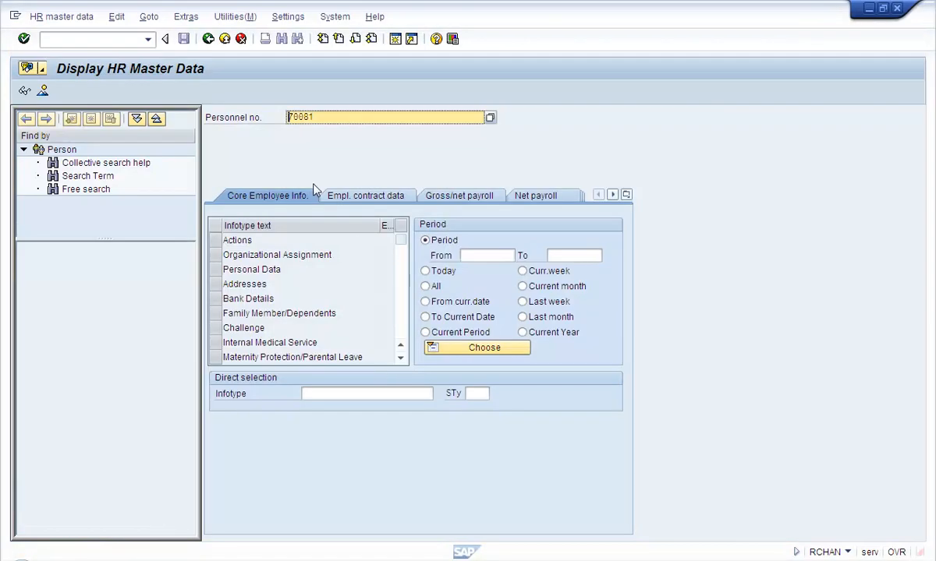
# Replace personnel number 70081 with 70102 and return to the PA20 display
pyautogui.press('BackSpace')
pyautogui.press('BackSpace')
pyautogui.press('BackSpace')
pyautogui.write('103')
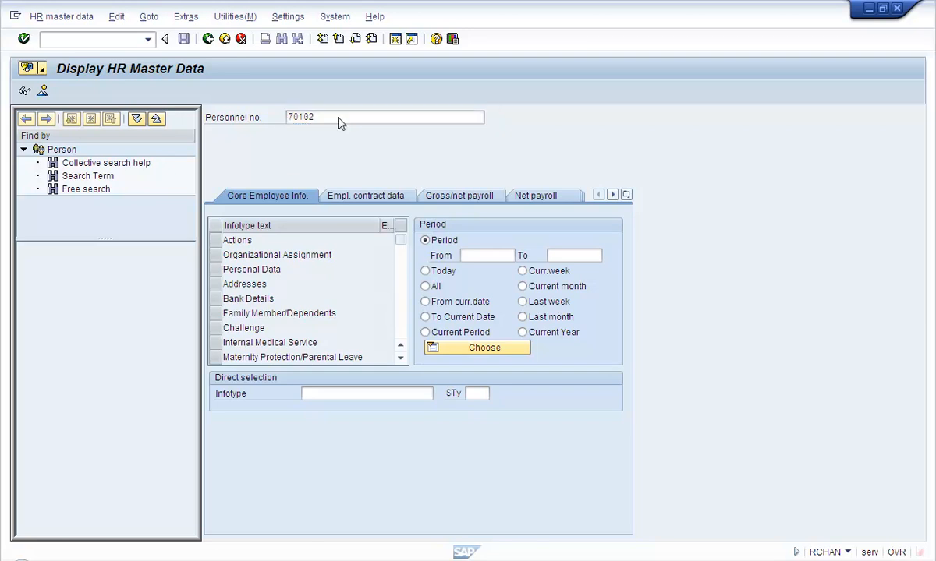
pyautogui.click(352, 120)
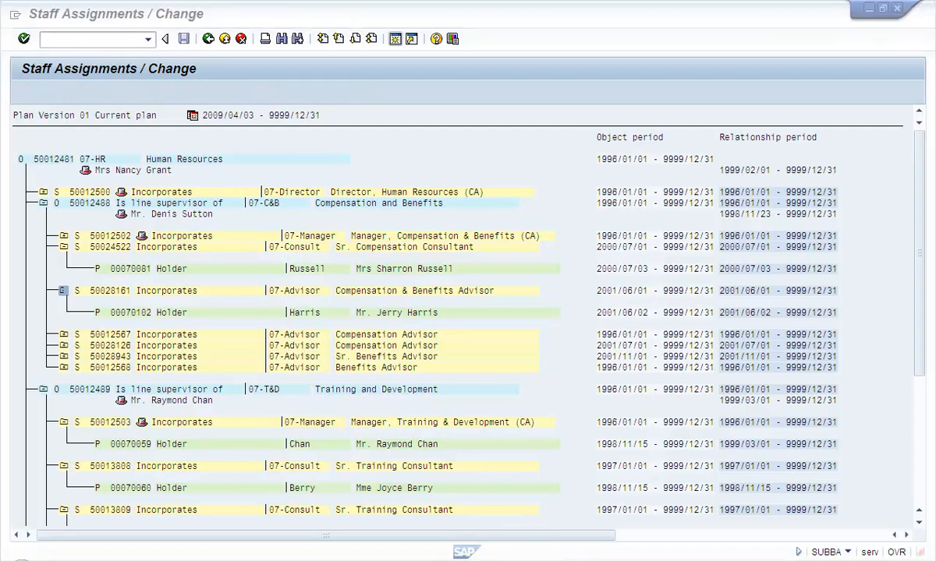
pyautogui.click(466, 551)
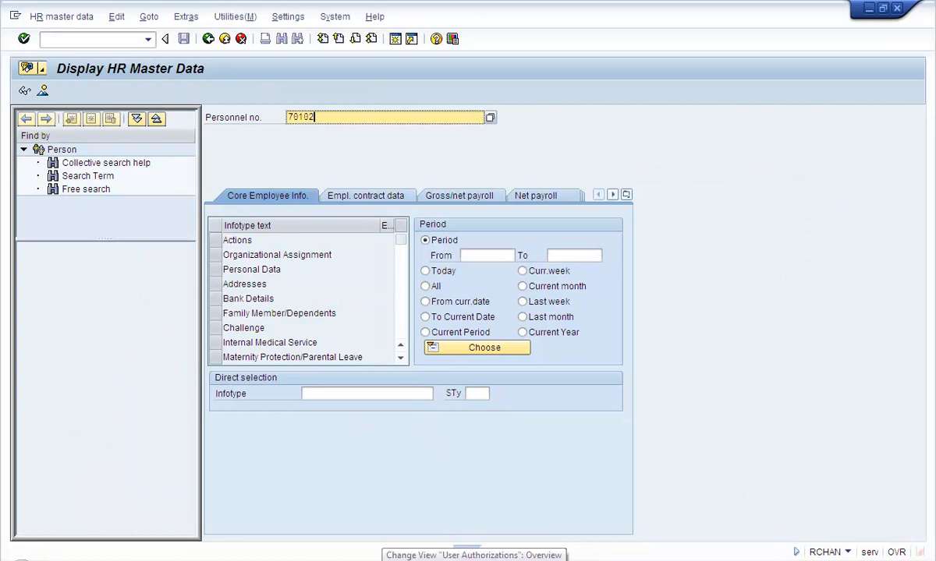
pyautogui.click(474, 556)
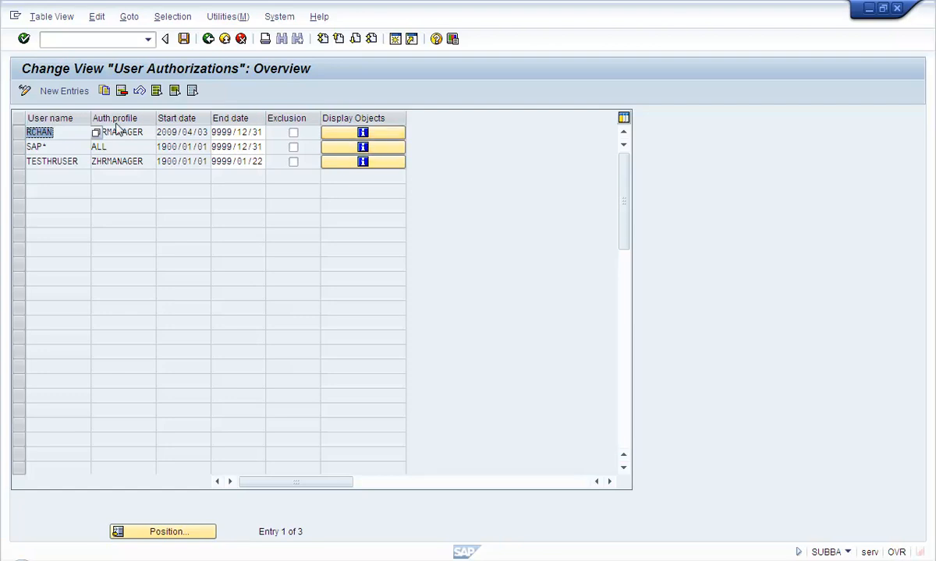
pyautogui.moveTo(53, 131); pyautogui.dragTo(9, 132)
pyautogui.moveTo(142, 132); pyautogui.dragTo(92, 132)
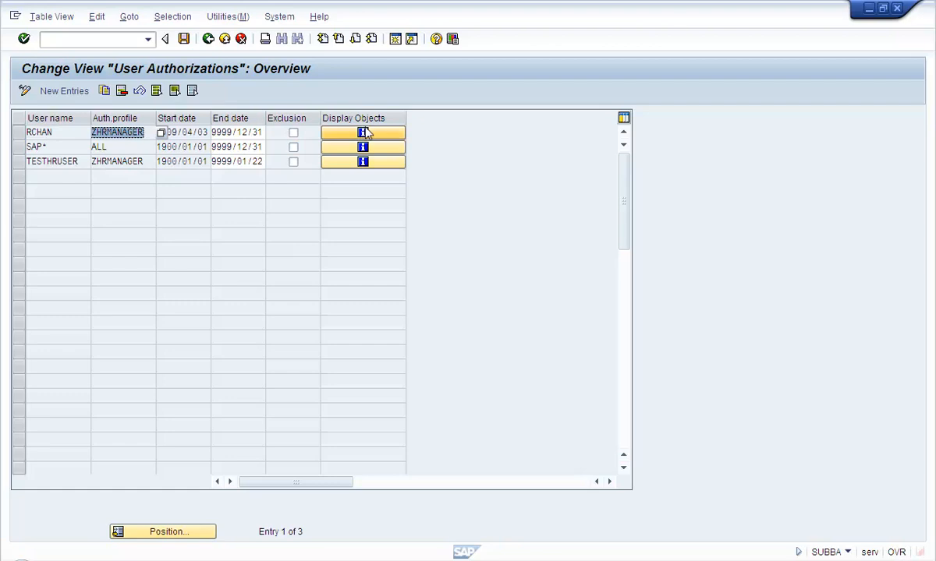
pyautogui.click(364, 133)
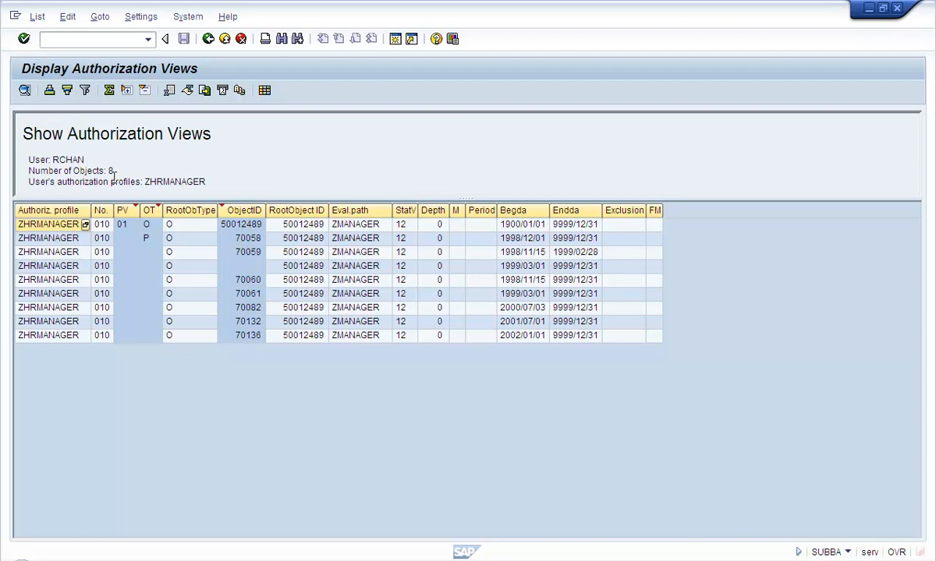
pyautogui.click(153, 241)
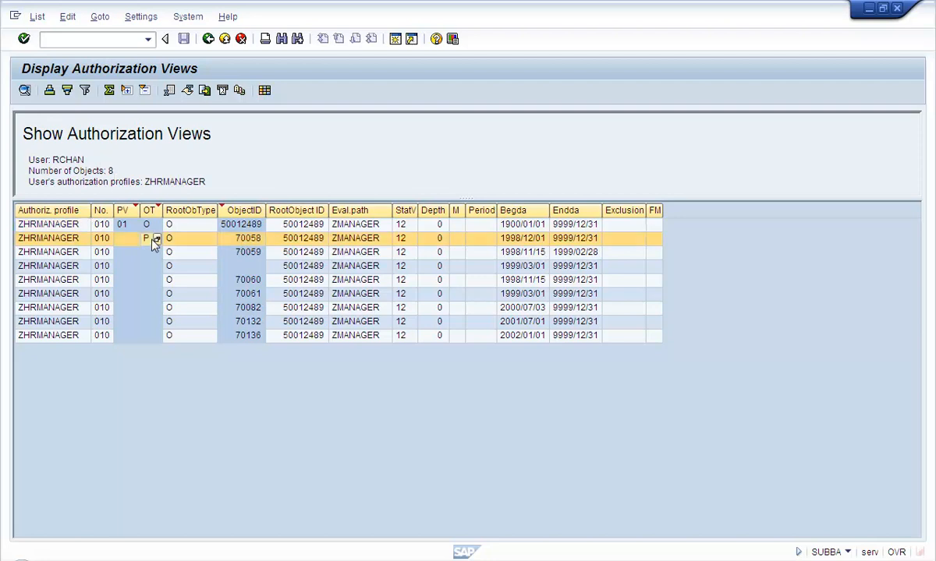
pyautogui.click(232, 230)
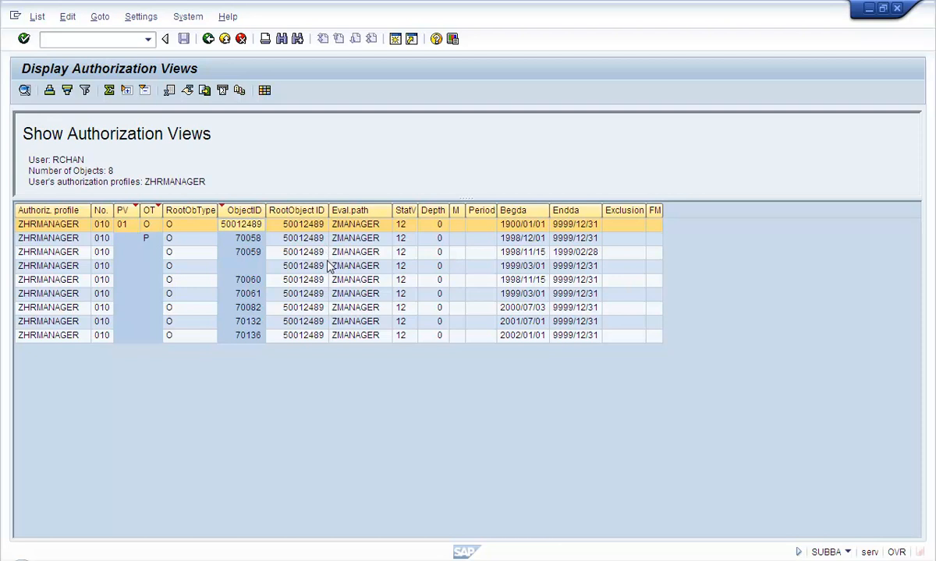
pyautogui.click(324, 321)
pyautogui.click(208, 39)
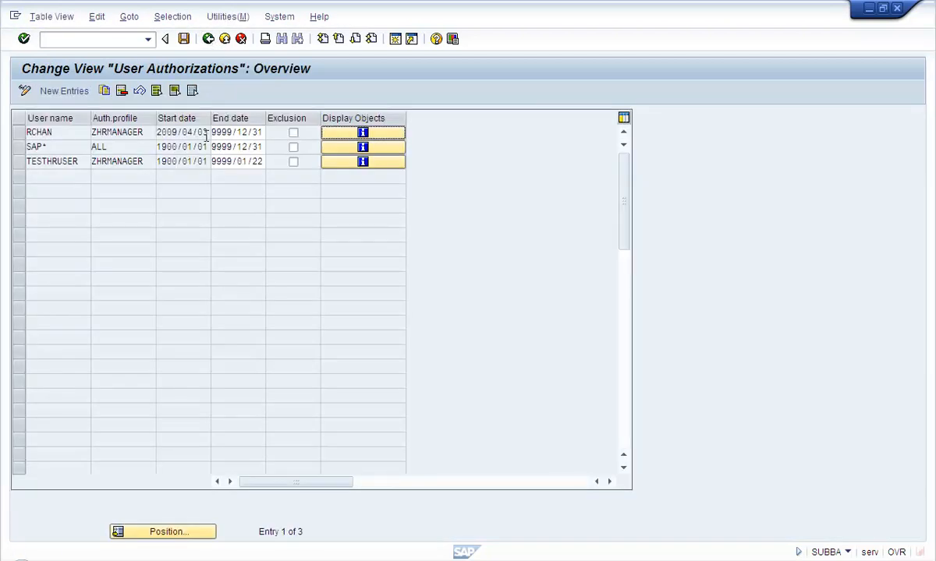
pyautogui.doubleClick(77, 162)
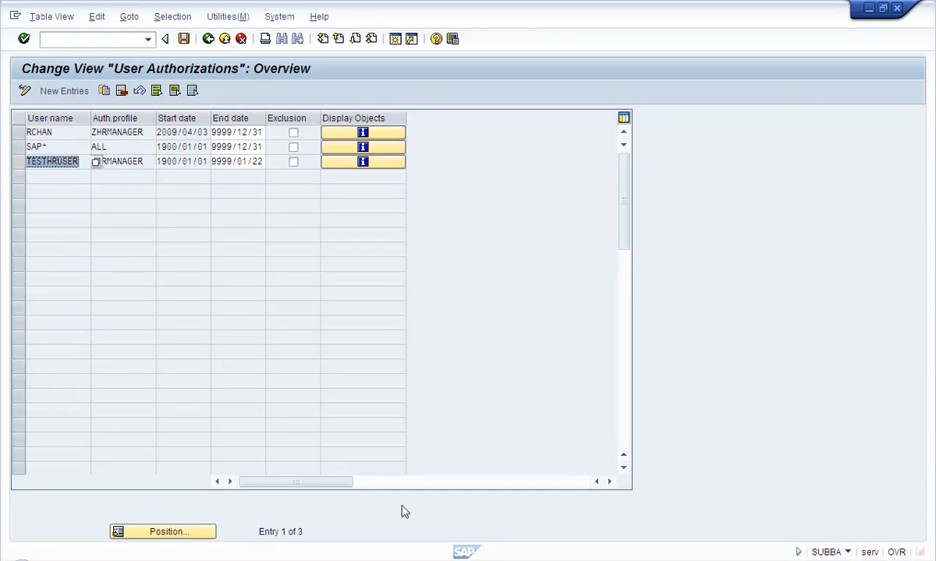
pyautogui.click(273, 560)
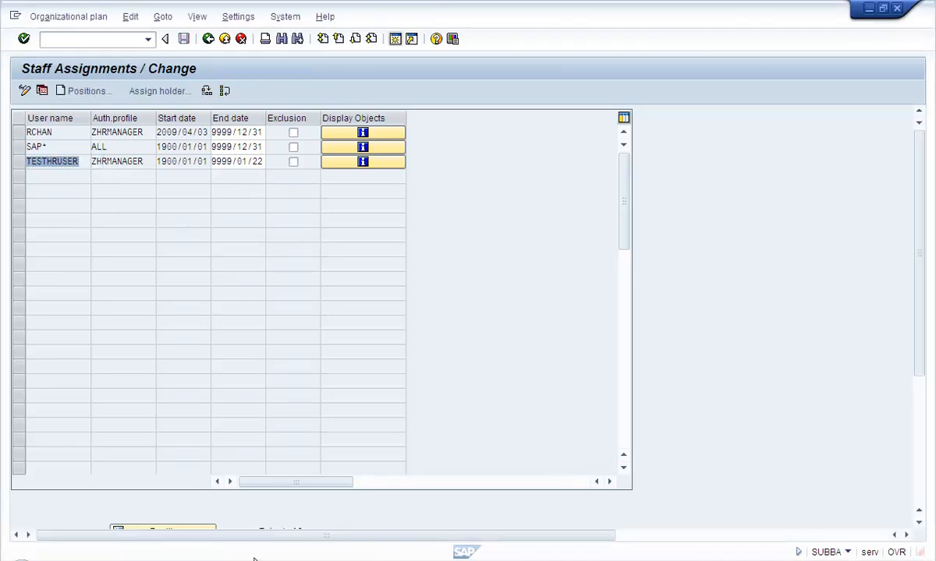
pyautogui.click(199, 213)
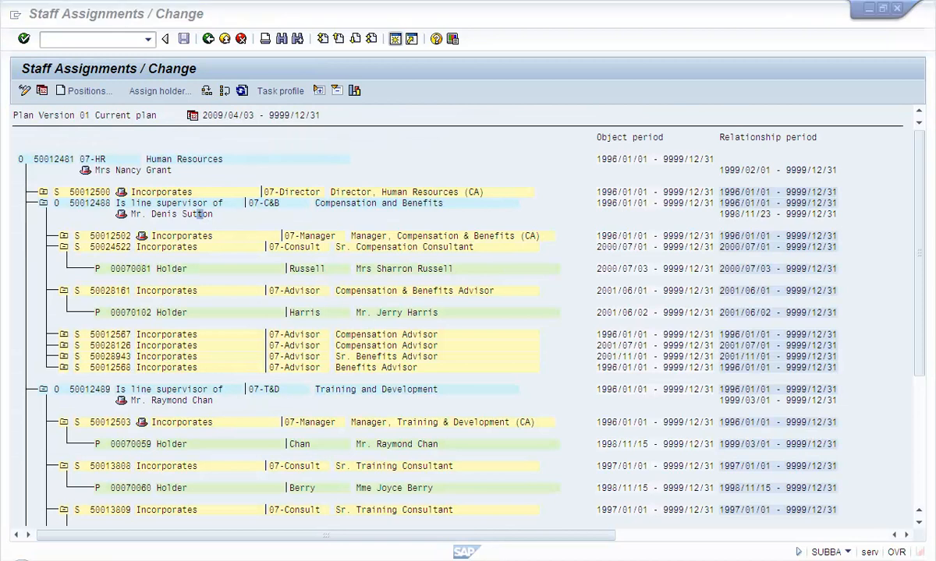
pyautogui.click(488, 560)
pyautogui.click(405, 560)
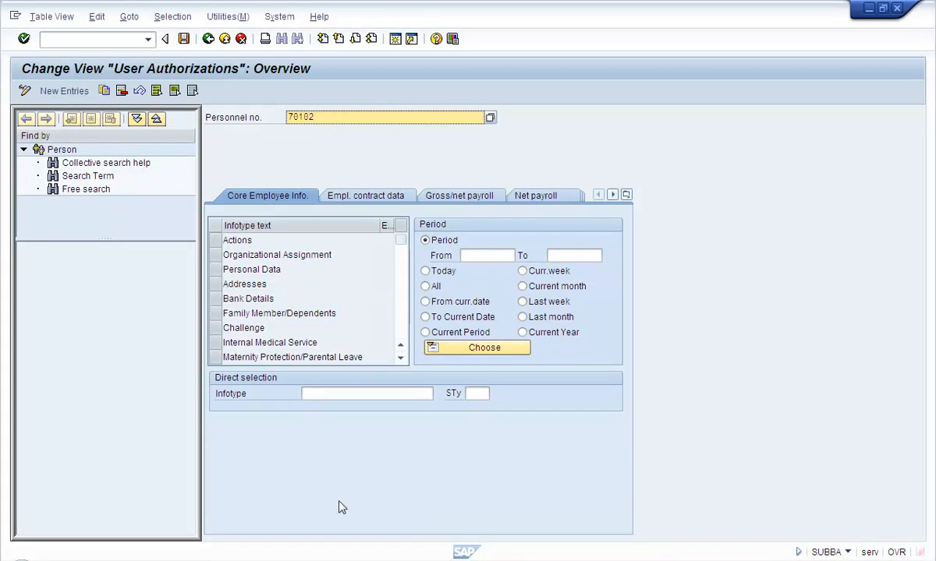
pyautogui.click(211, 41)
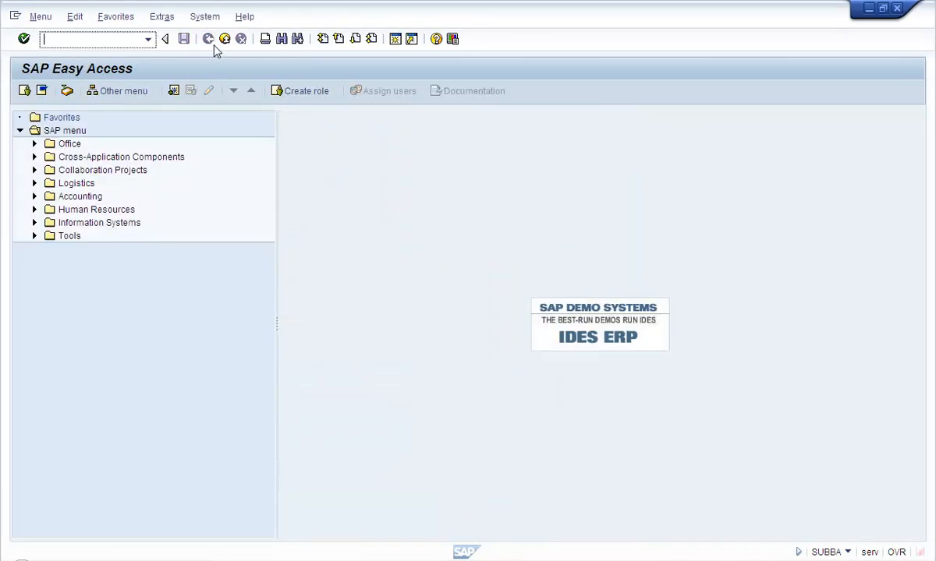
pyautogui.write('oosp')
# Run OOSP, open ZHRMANAGER's profile maintenance for org unit 50012489 and begin a new entry
pyautogui.press('Return')
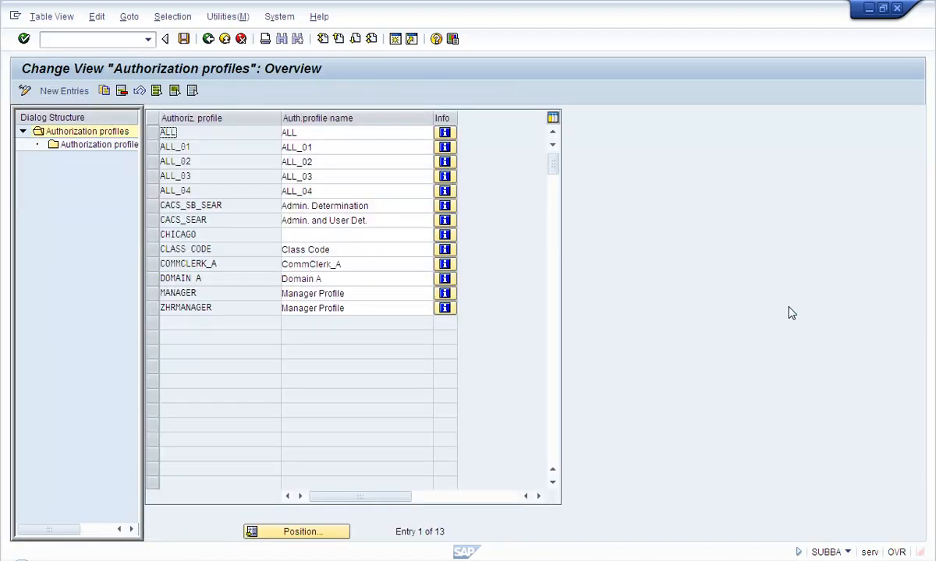
pyautogui.click(154, 308)
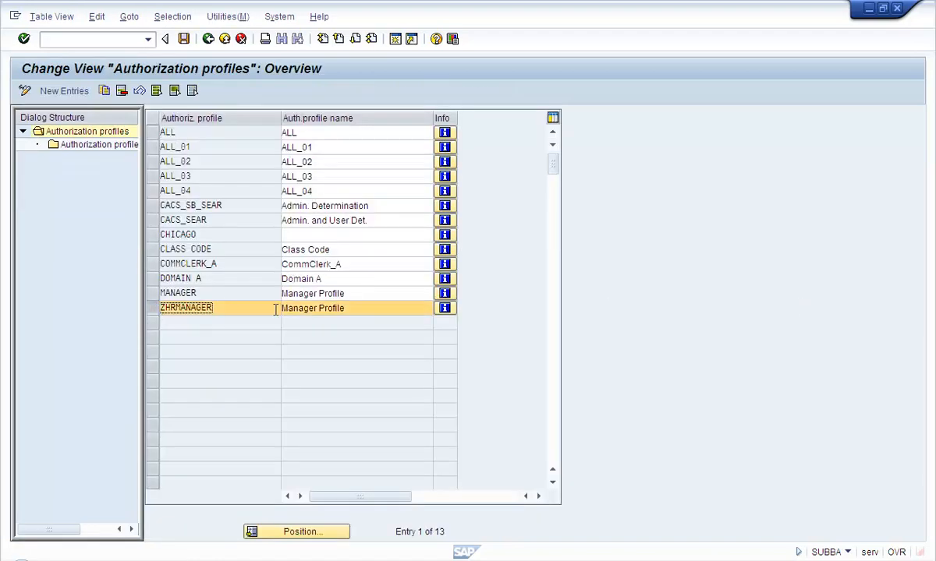
pyautogui.doubleClick(94, 148)
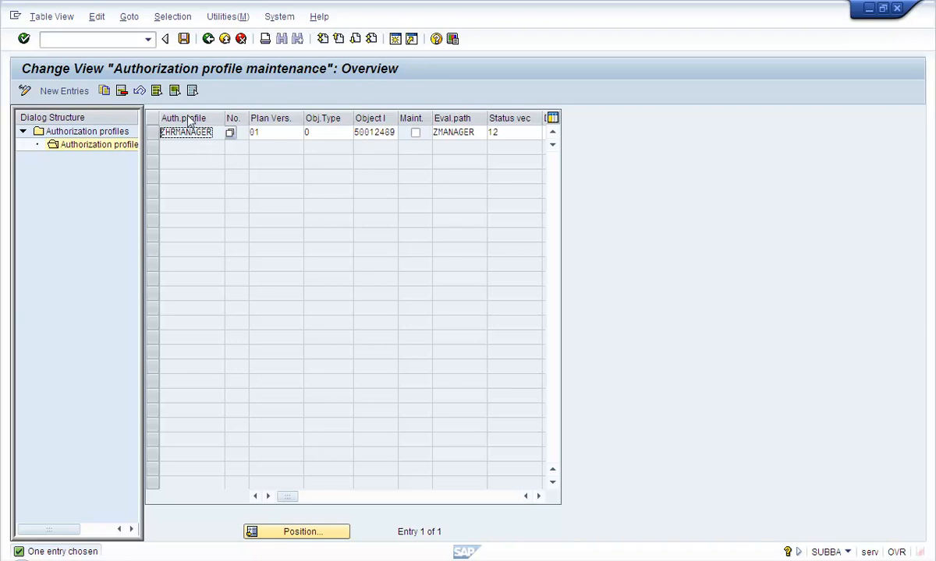
pyautogui.click(83, 93)
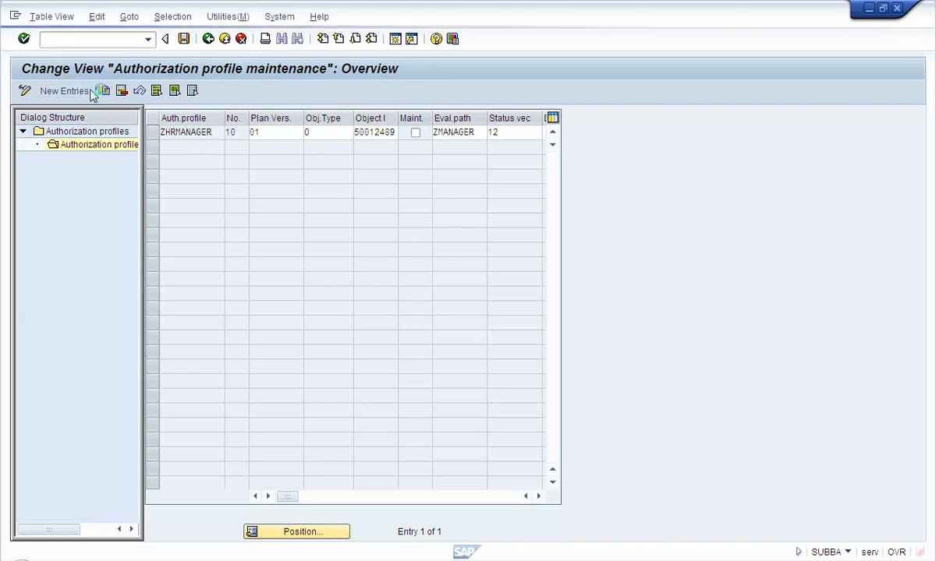
# Start a new ZHRMANAGER row with number 20, plan version 01 and object type O
pyautogui.write('z')
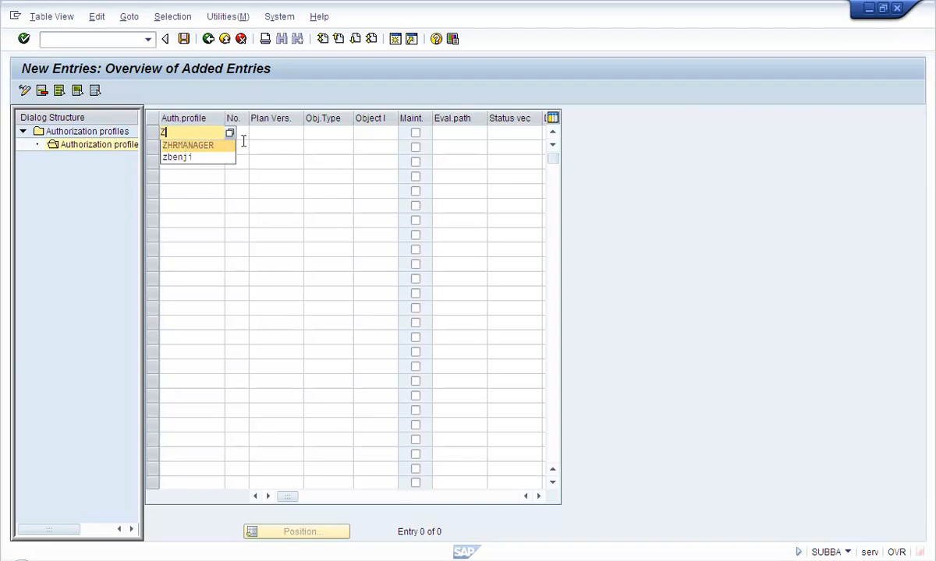
pyautogui.click(219, 157)
pyautogui.moveTo(201, 133); pyautogui.dragTo(109, 126)
pyautogui.press('BackSpace')
pyautogui.click(205, 145)
pyautogui.click(231, 133)
pyautogui.write('20')
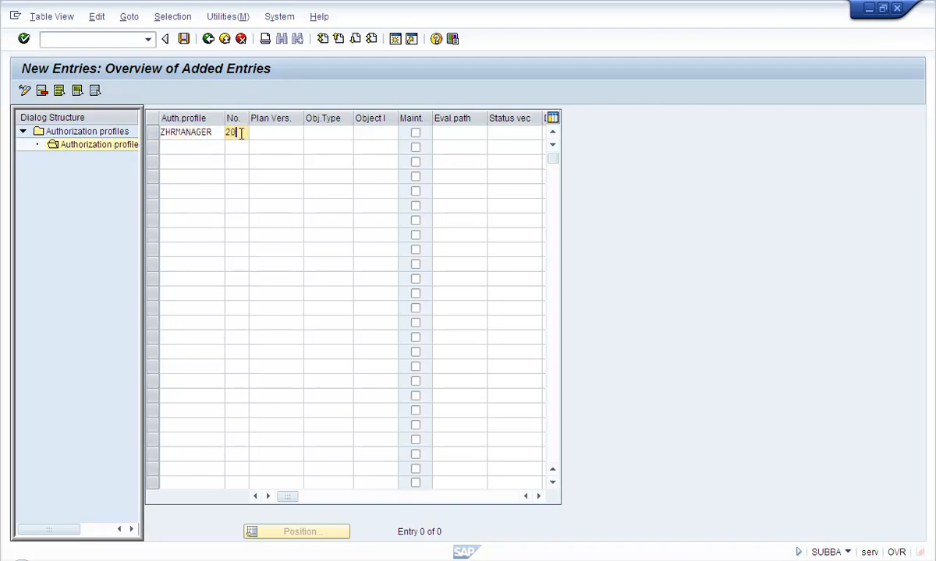
pyautogui.click(278, 138)
pyautogui.write('01')
pyautogui.click(325, 133)
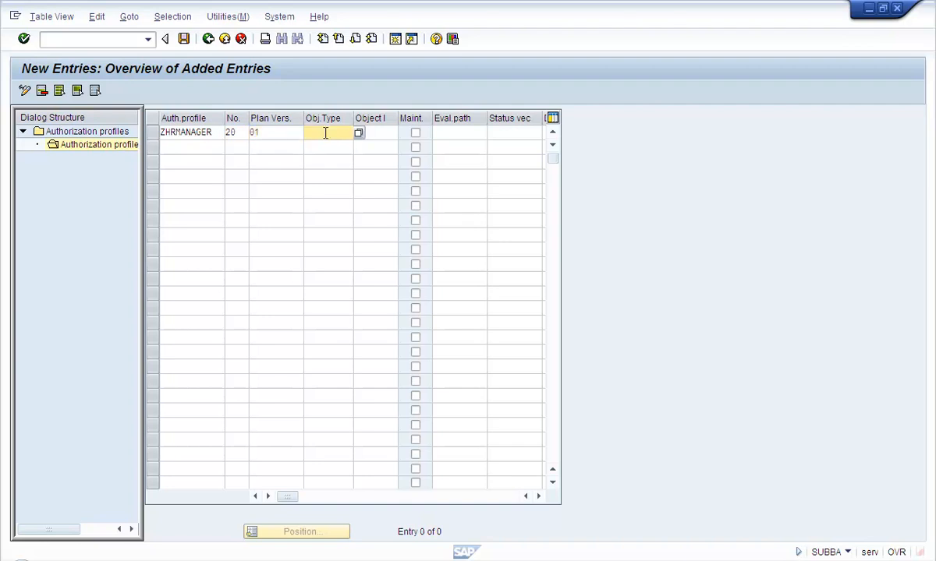
pyautogui.write('O')
# Enter object ID 50012488 and evaluation path ZMANAGER, then validate the row
pyautogui.click(389, 131)
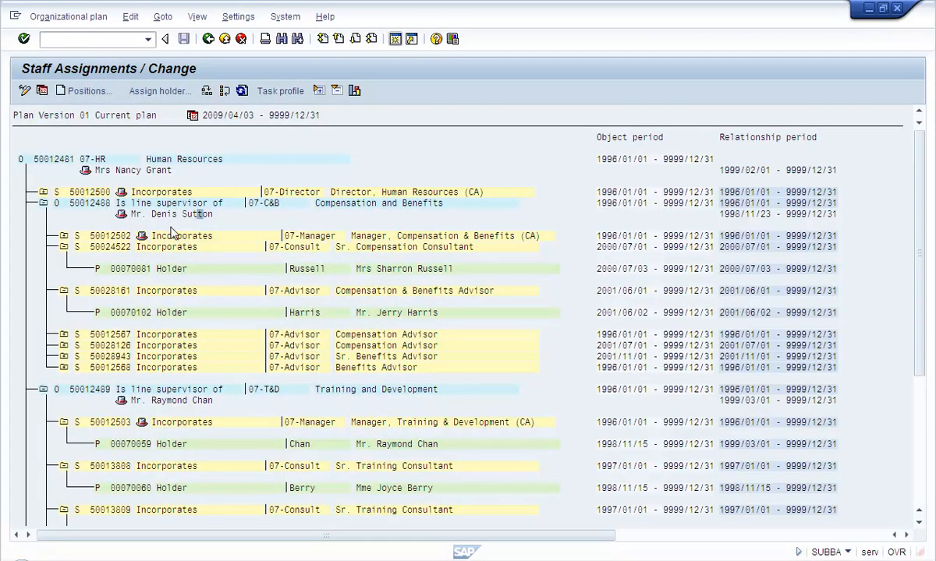
pyautogui.click(74, 204)
pyautogui.hotkey('alt', 'Tab')
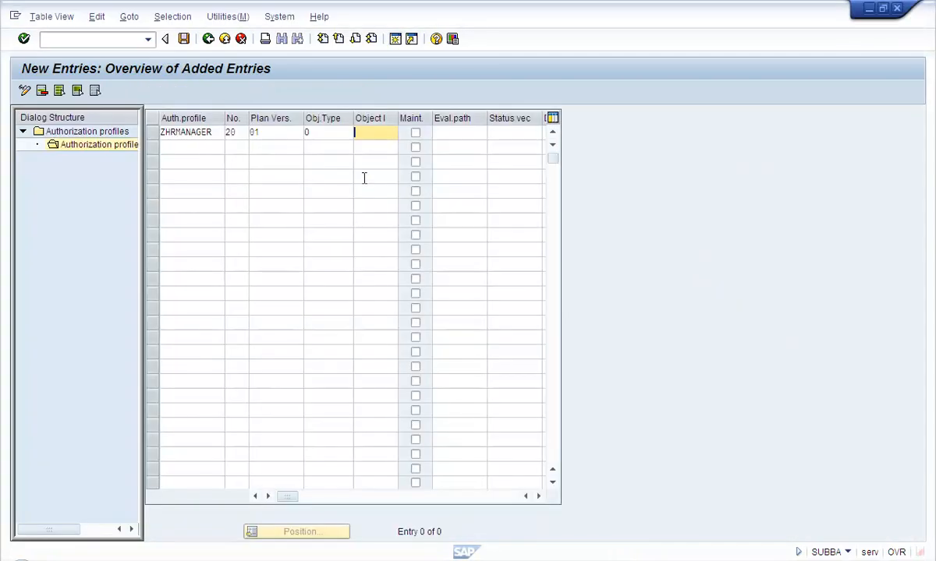
pyautogui.press('BackSpace')
pyautogui.click(377, 146)
pyautogui.click(455, 133)
pyautogui.press('BackSpace')
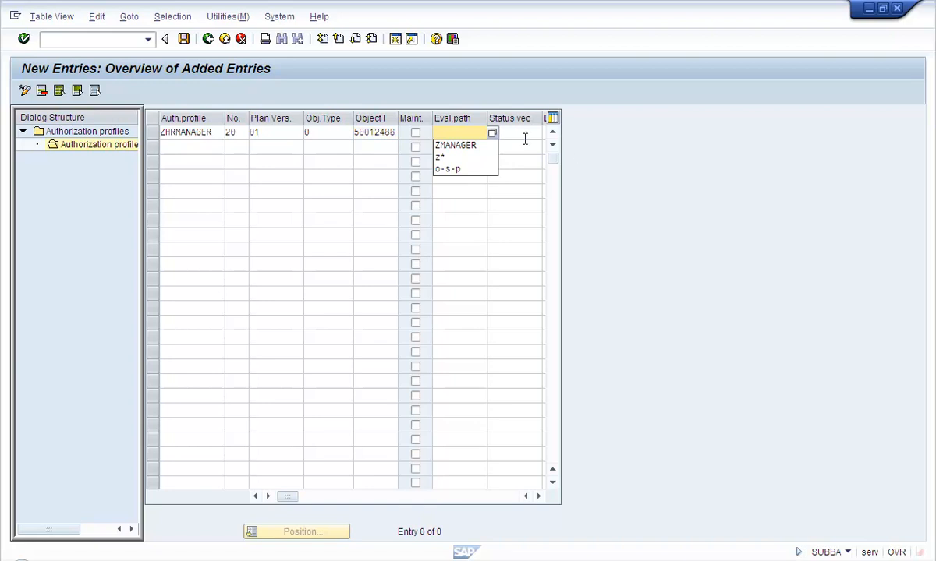
pyautogui.click(486, 146)
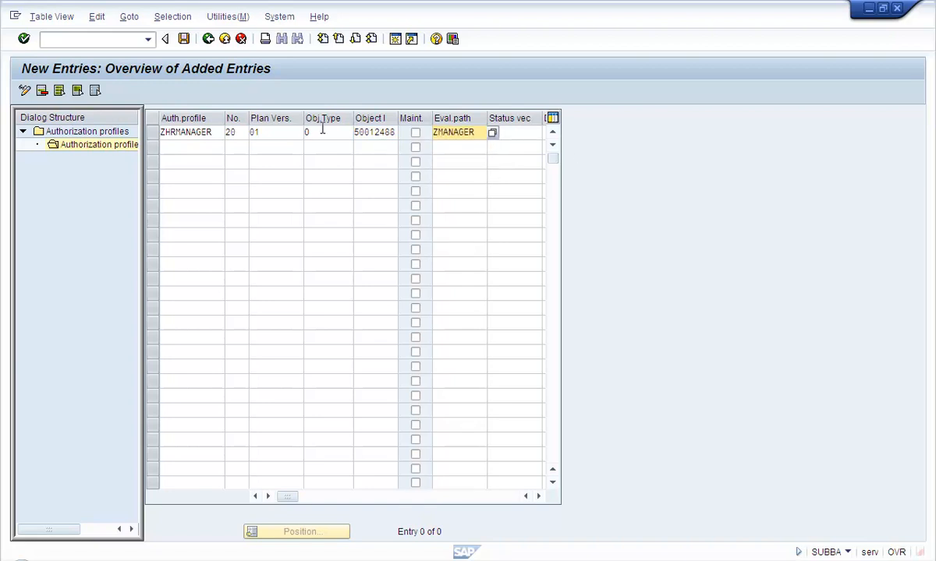
pyautogui.press('Return')
pyautogui.click(351, 412)
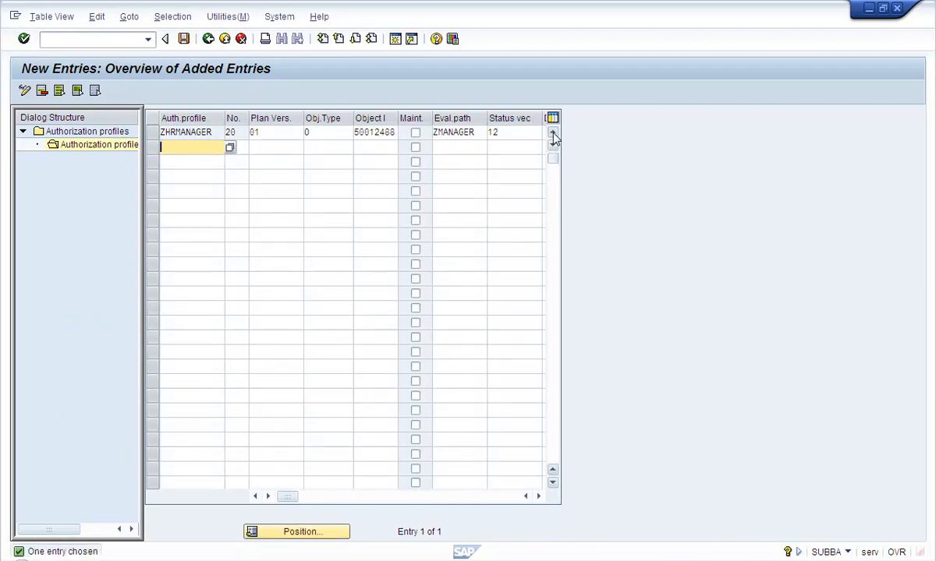
# Save the new row under the customizing request and return to the profile's entry overview
pyautogui.click(185, 39)
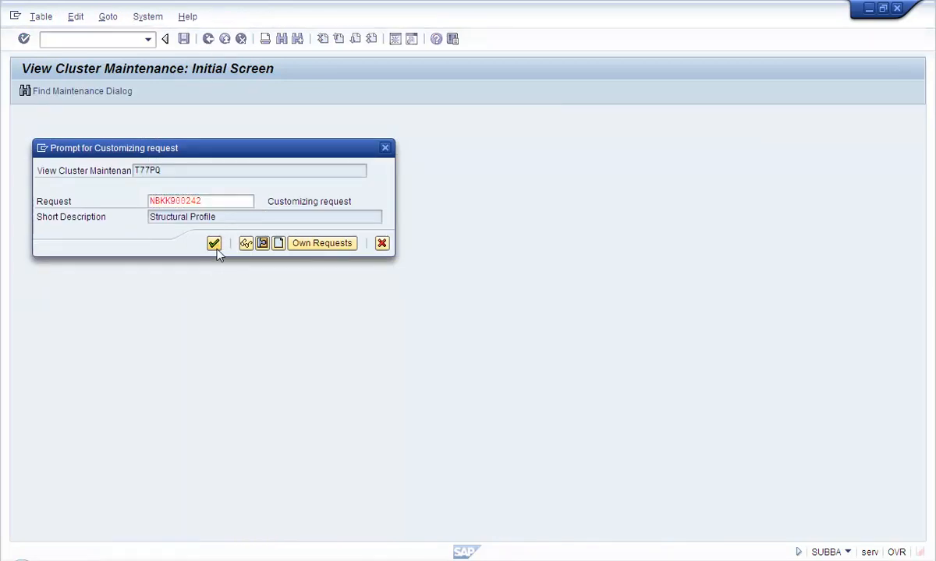
pyautogui.click(215, 245)
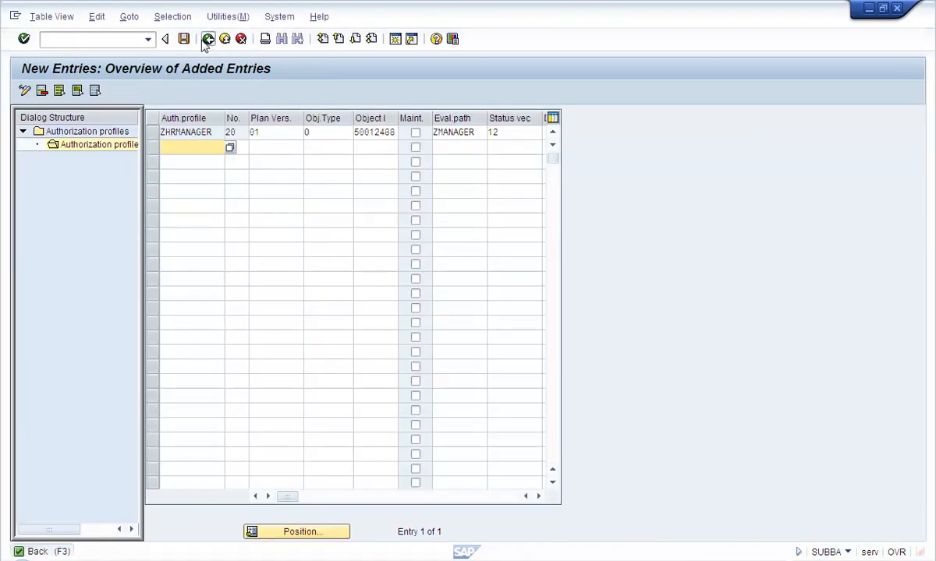
pyautogui.click(207, 39)
pyautogui.click(271, 148)
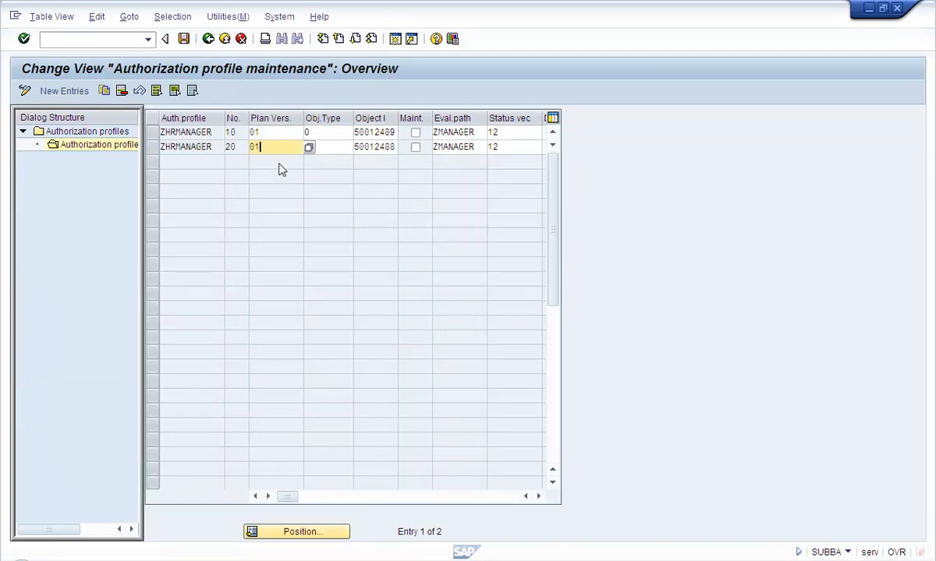
pyautogui.moveTo(212, 146); pyautogui.dragTo(162, 139)
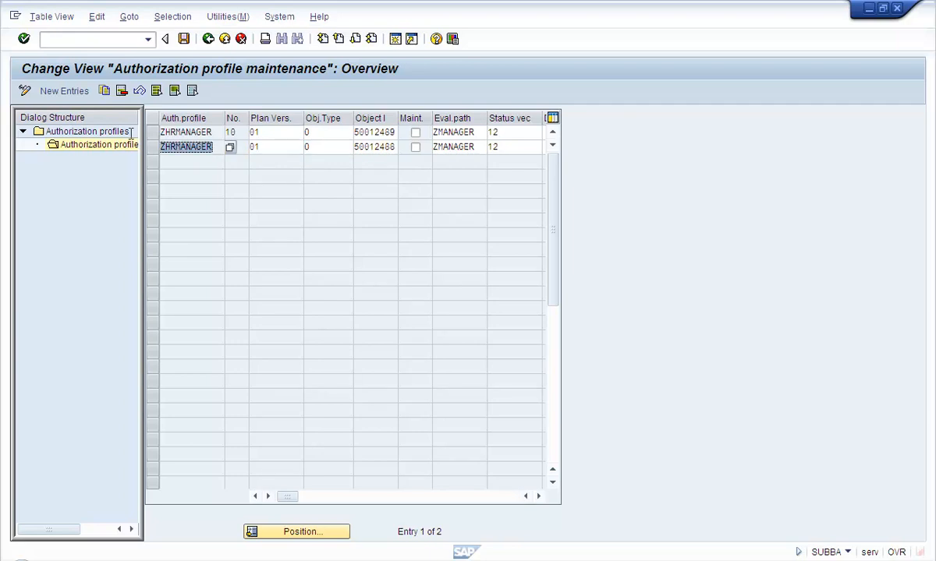
pyautogui.moveTo(360, 133); pyautogui.dragTo(397, 134)
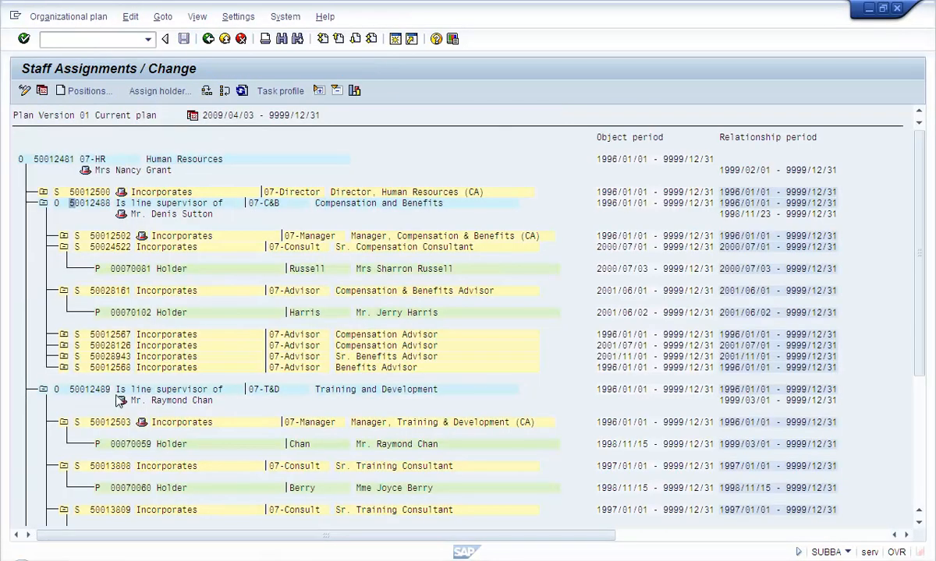
pyautogui.click(96, 389)
pyautogui.click(100, 205)
pyautogui.click(335, 560)
pyautogui.moveTo(360, 147); pyautogui.dragTo(404, 161)
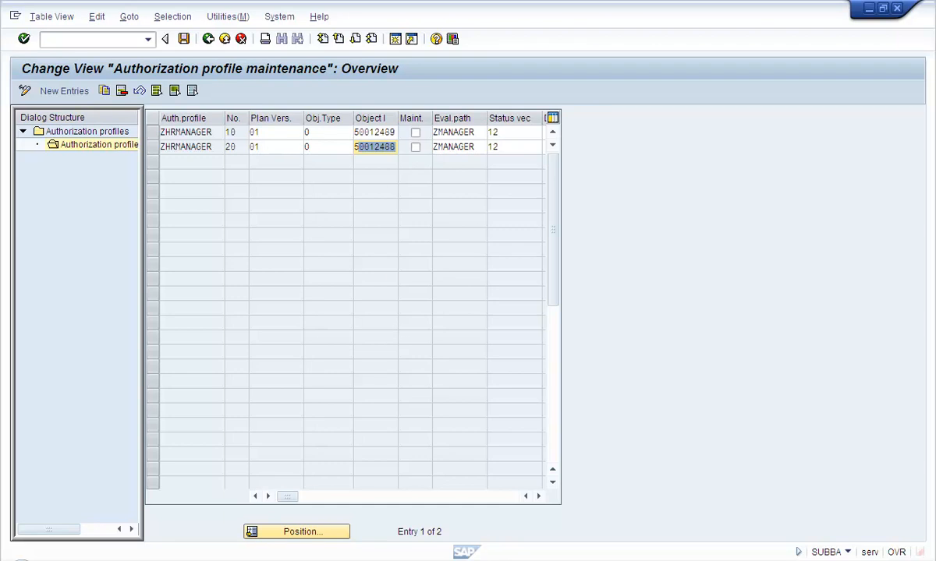
pyautogui.click(282, 560)
pyautogui.click(359, 145)
pyautogui.click(364, 135)
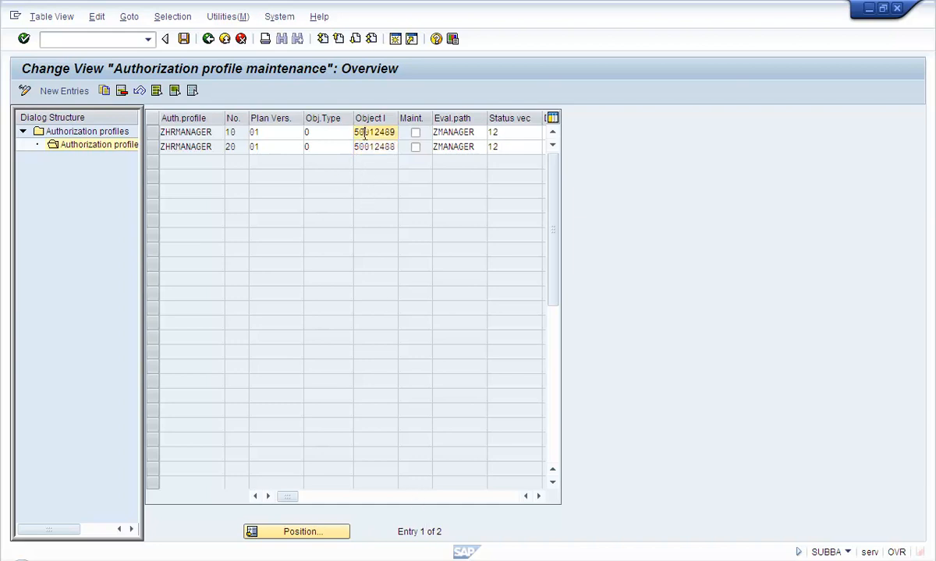
pyautogui.doubleClick(217, 148)
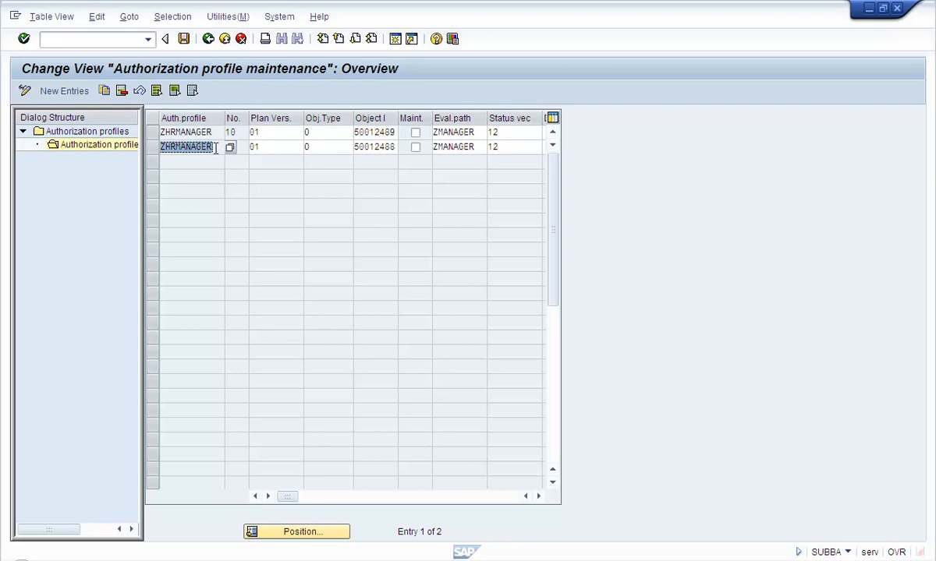
# Review the Training and Development and Compensation and Benefits holders, expanding position 50028126
pyautogui.click(511, 560)
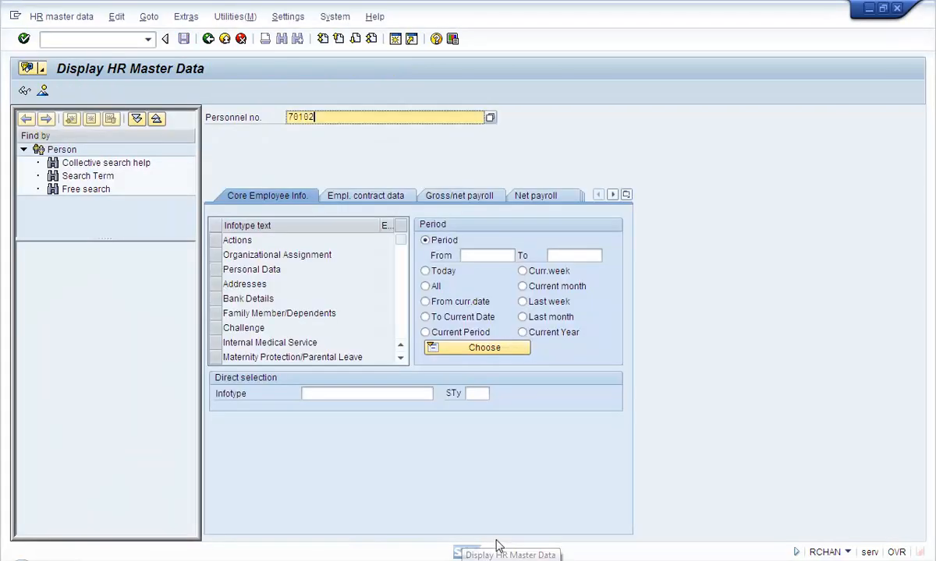
pyautogui.click(270, 560)
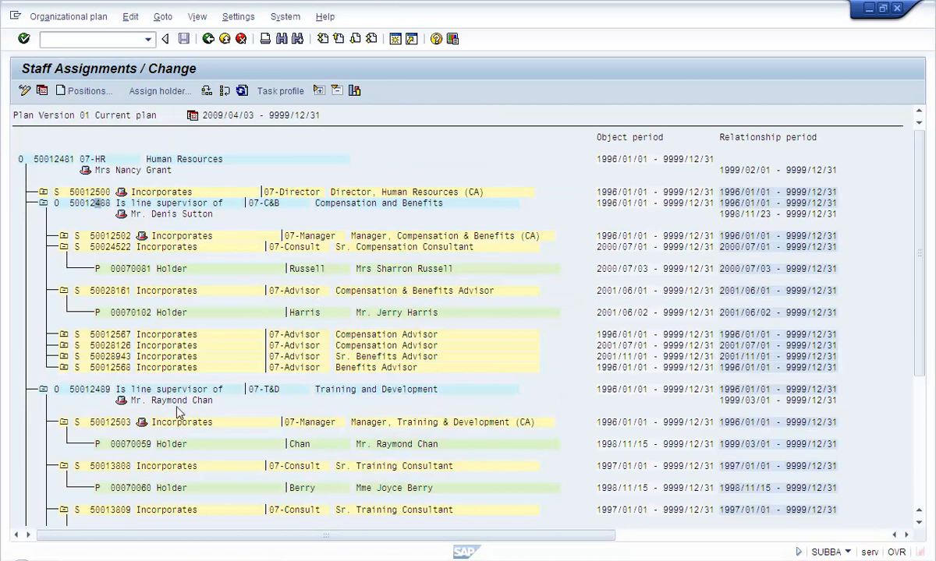
pyautogui.click(175, 444)
pyautogui.click(369, 443)
pyautogui.click(389, 269)
pyautogui.click(65, 346)
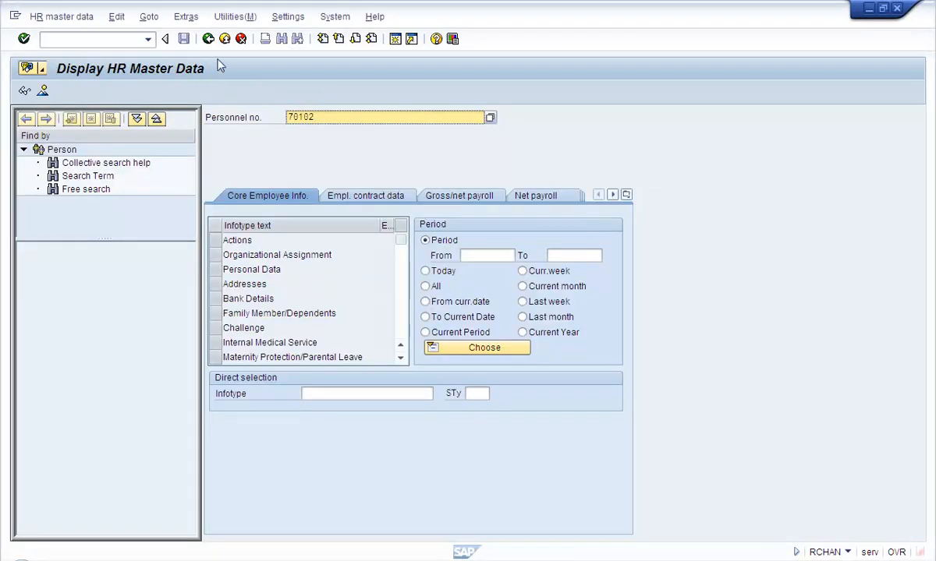
pyautogui.click(208, 42)
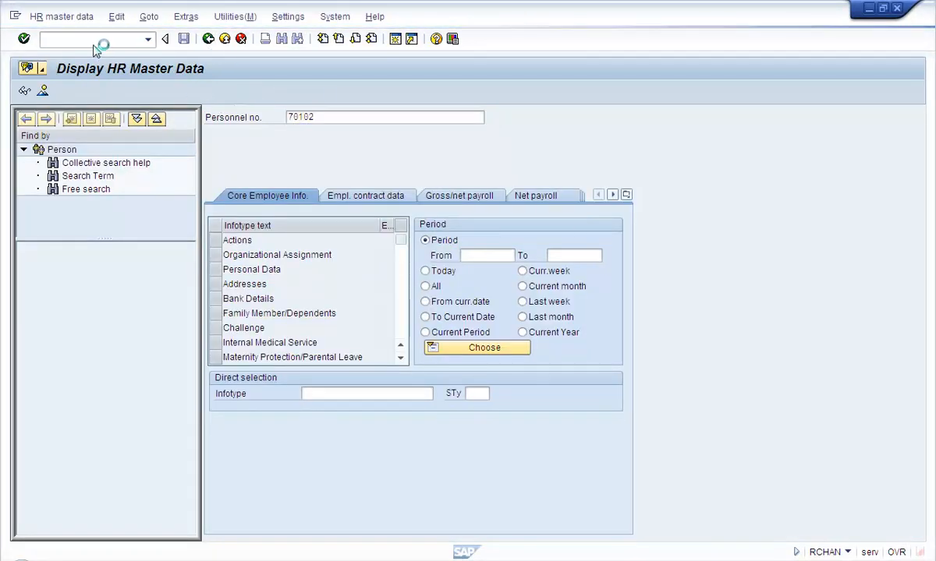
# Run PA20 and highlight the displayed employee's personnel number and name
pyautogui.click(61, 38)
pyautogui.write('pa20')
pyautogui.press('Return')
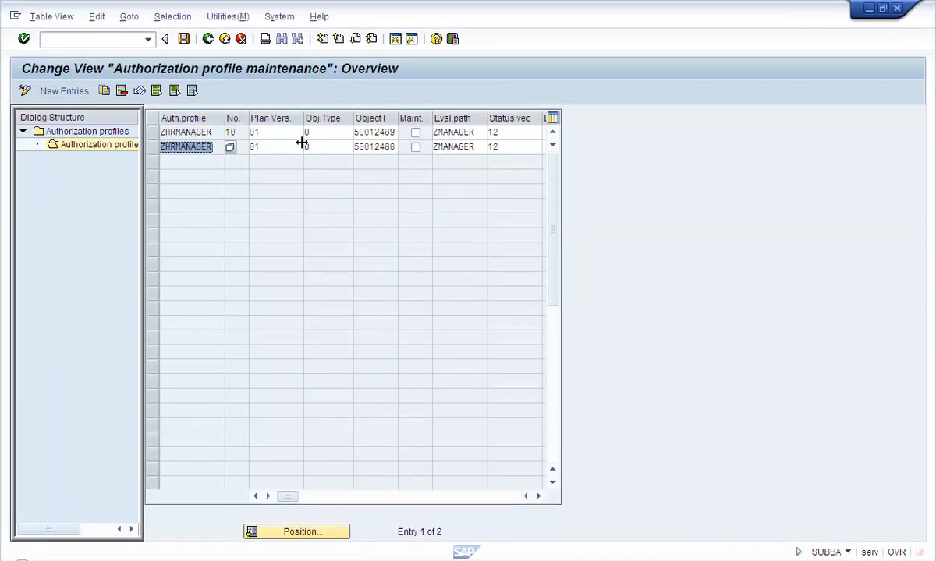
pyautogui.click(492, 560)
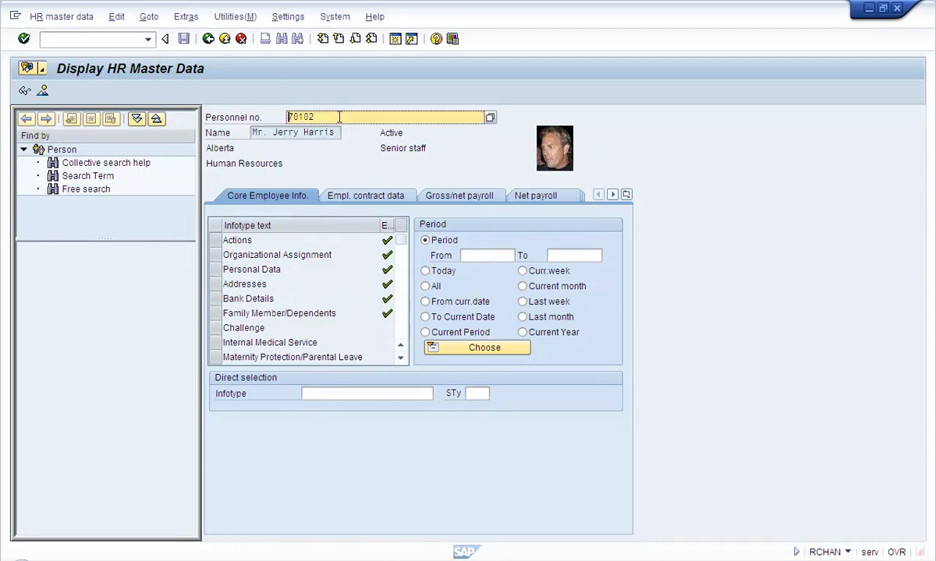
pyautogui.doubleClick(316, 131)
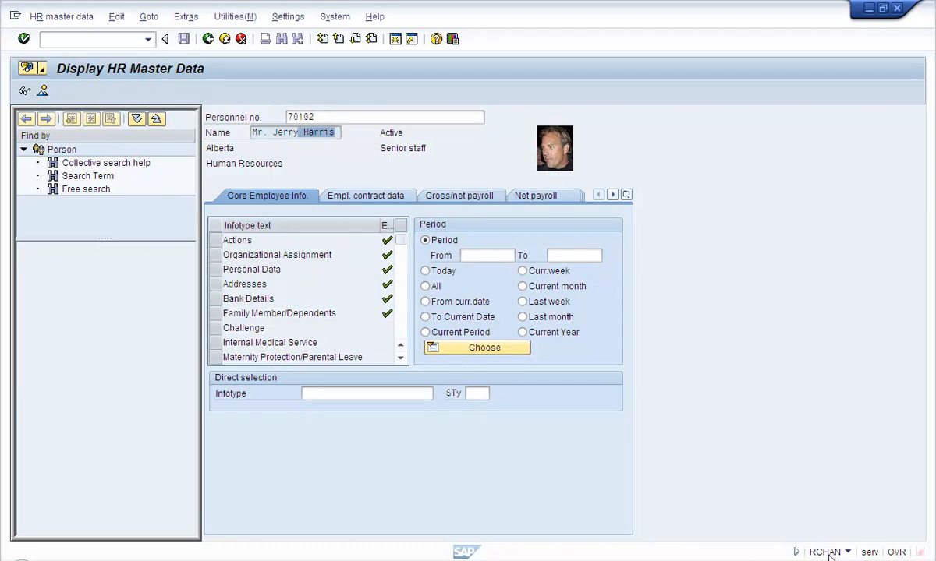
pyautogui.doubleClick(302, 114)
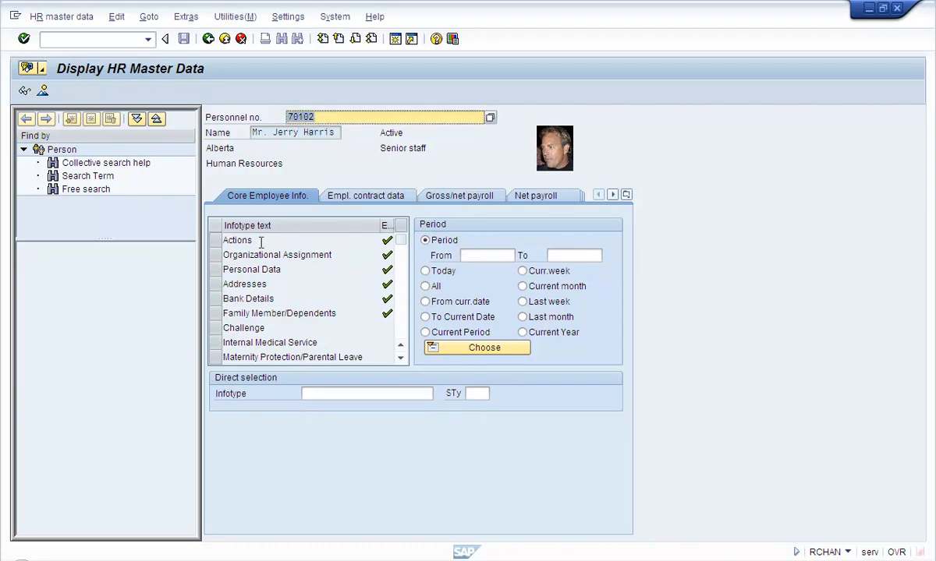
pyautogui.moveTo(273, 132); pyautogui.dragTo(335, 133)
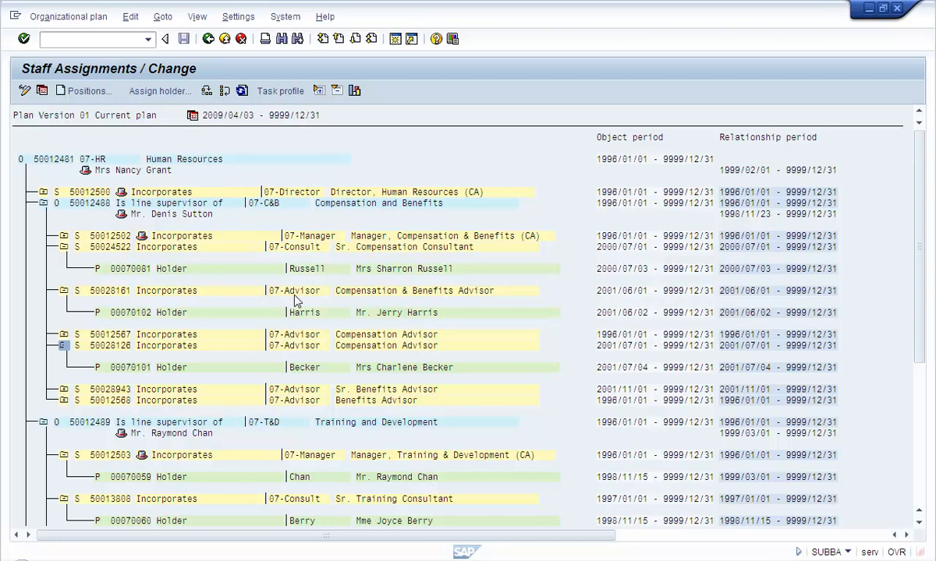
# Point out the employee and supervisor, then highlight org units of ZHRMANAGER rows 10 and 20
pyautogui.click(379, 314)
pyautogui.click(149, 210)
pyautogui.click(351, 560)
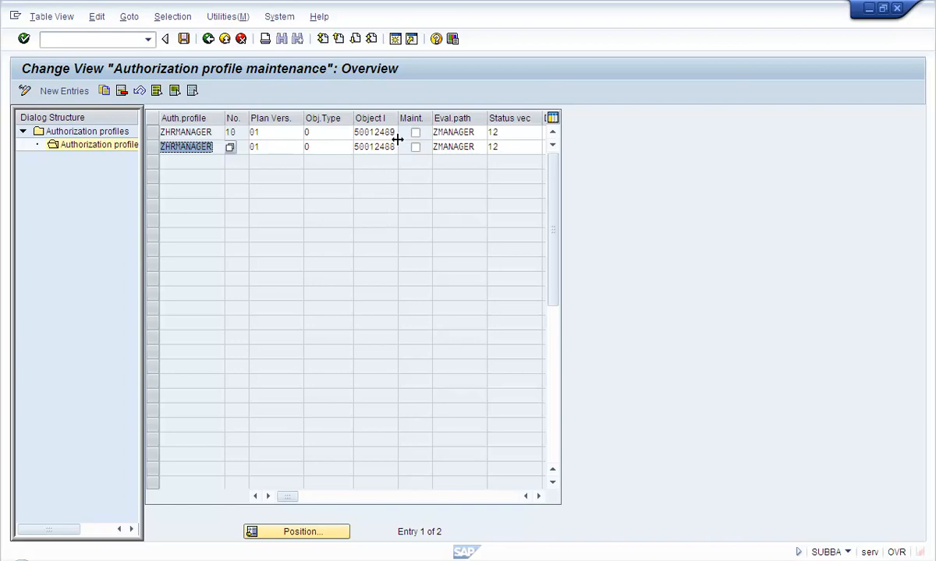
pyautogui.moveTo(355, 146); pyautogui.dragTo(390, 145)
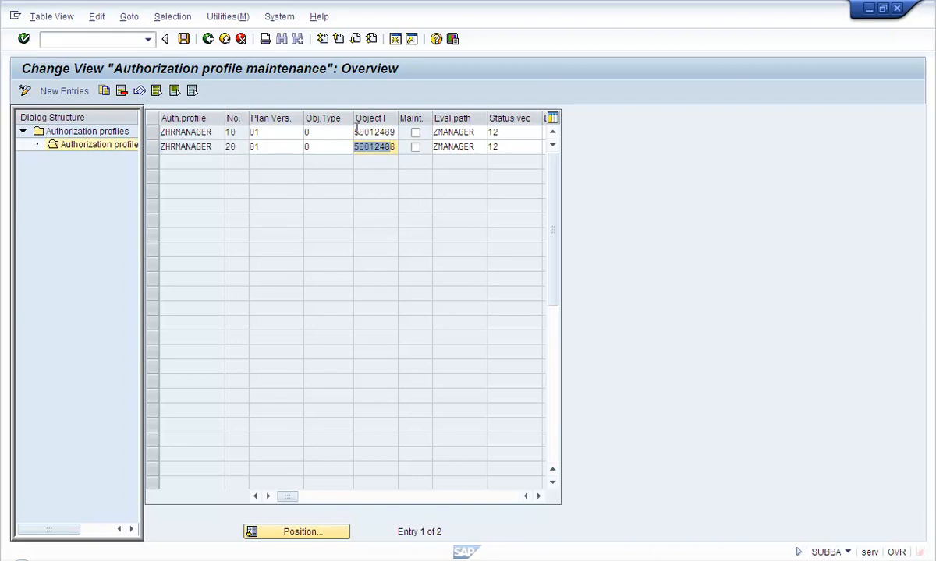
pyautogui.moveTo(355, 132); pyautogui.dragTo(380, 146)
# Scroll the entry table's columns and highlight org unit 50012489 in row 10
pyautogui.click(465, 498)
pyautogui.click(380, 132)
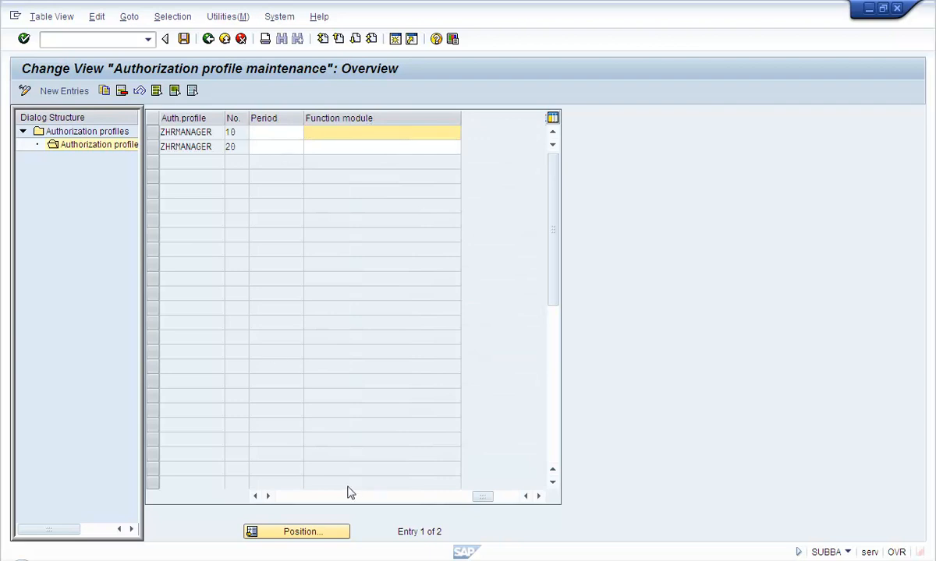
pyautogui.click(288, 496)
pyautogui.moveTo(366, 132); pyautogui.dragTo(395, 133)
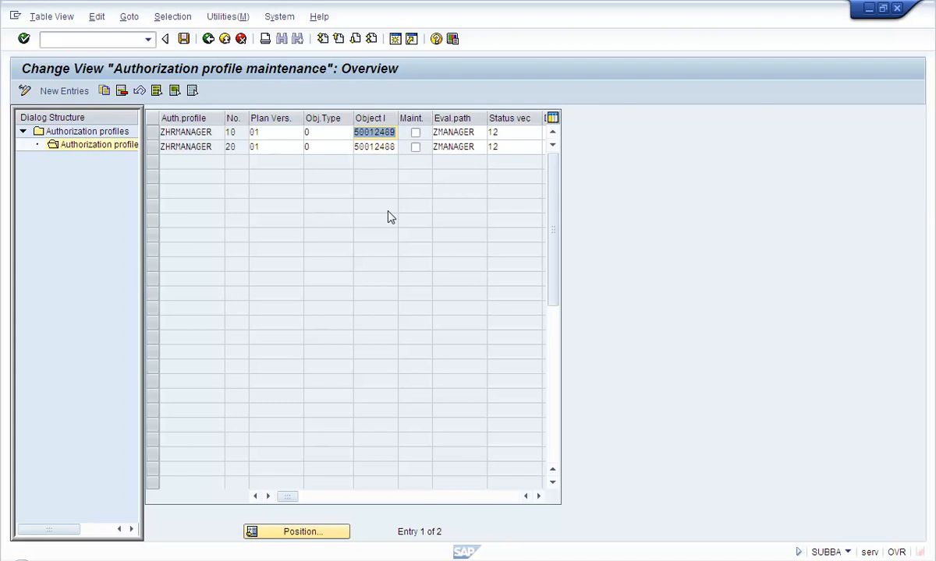
pyautogui.click(495, 497)
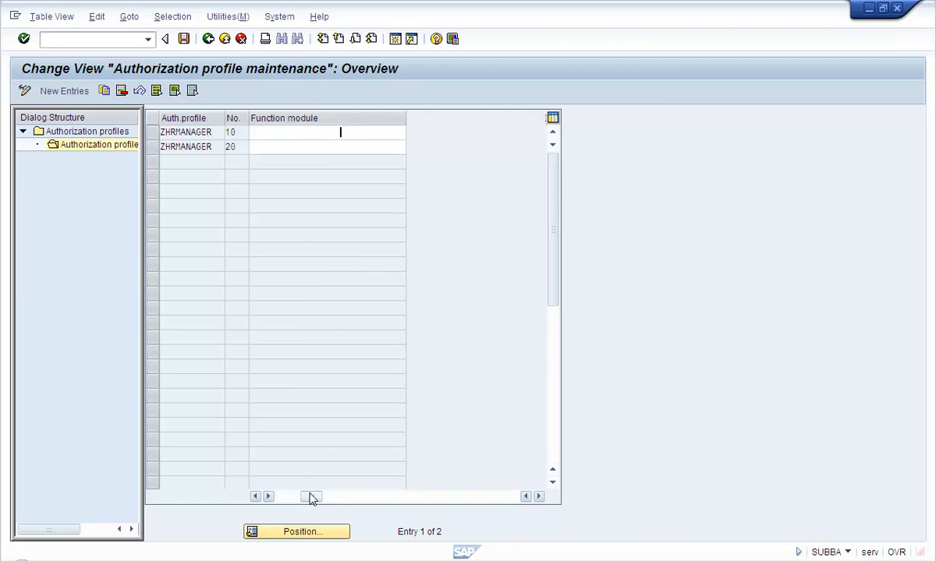
pyautogui.click(309, 497)
# Return to the authorization profiles list and highlight the ZHRMANAGER profile
pyautogui.click(208, 44)
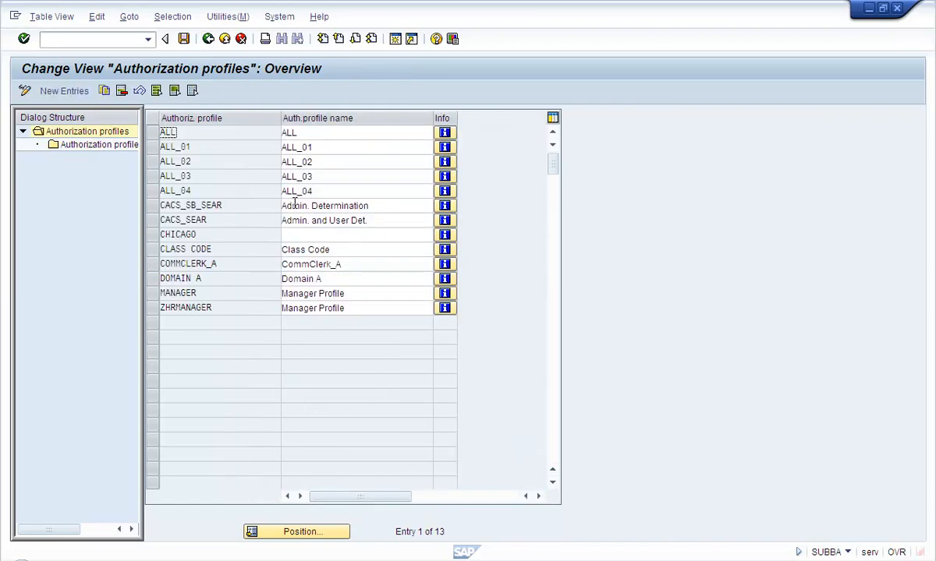
pyautogui.click(186, 308)
pyautogui.moveTo(240, 311); pyautogui.dragTo(121, 311)
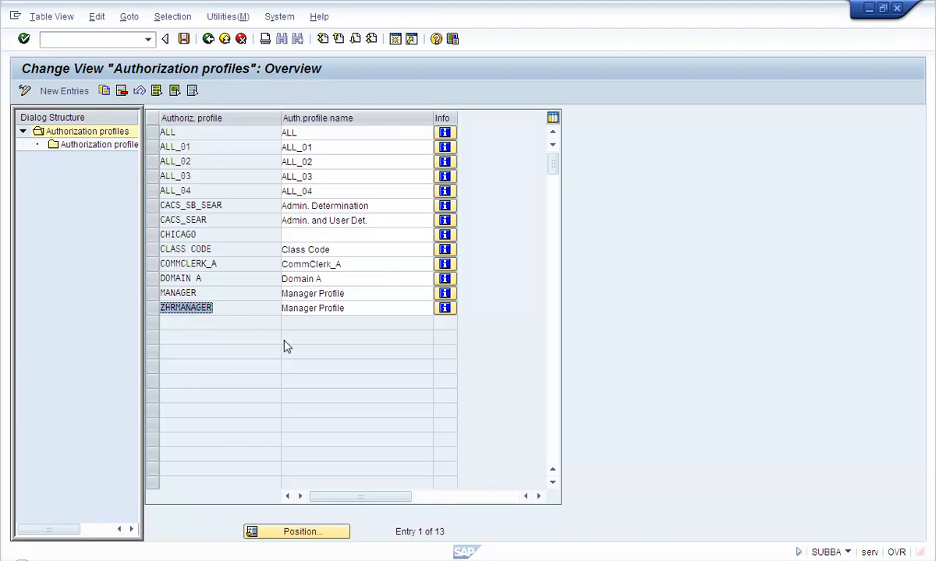